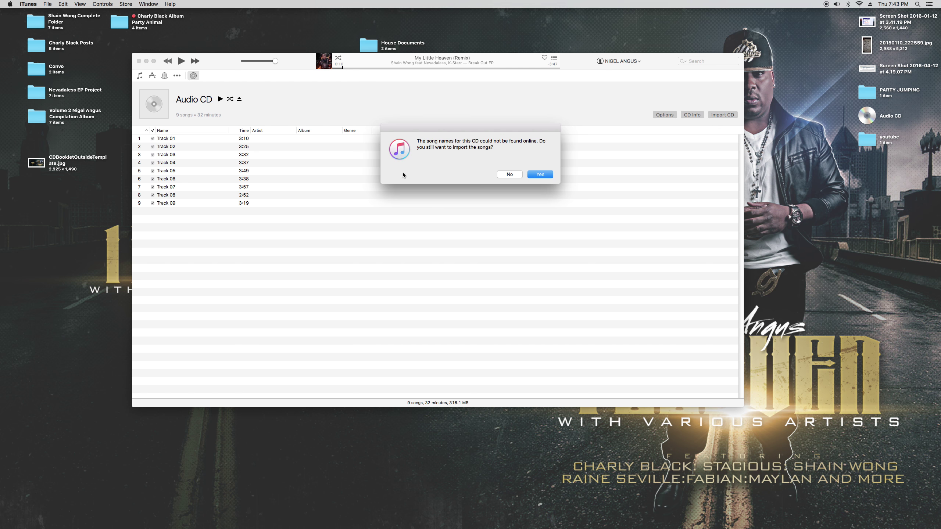
- Decline importing the unnamed songs and select the Audio CD disc on the desktop before returning to its track list
{"action": "left_click", "coordinate": [509, 174]}
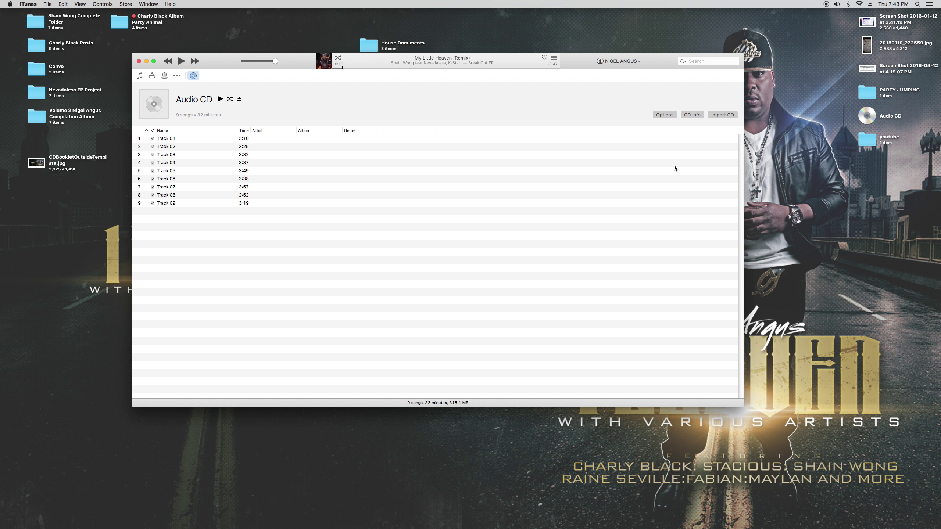
{"action": "left_click", "coordinate": [869, 120]}
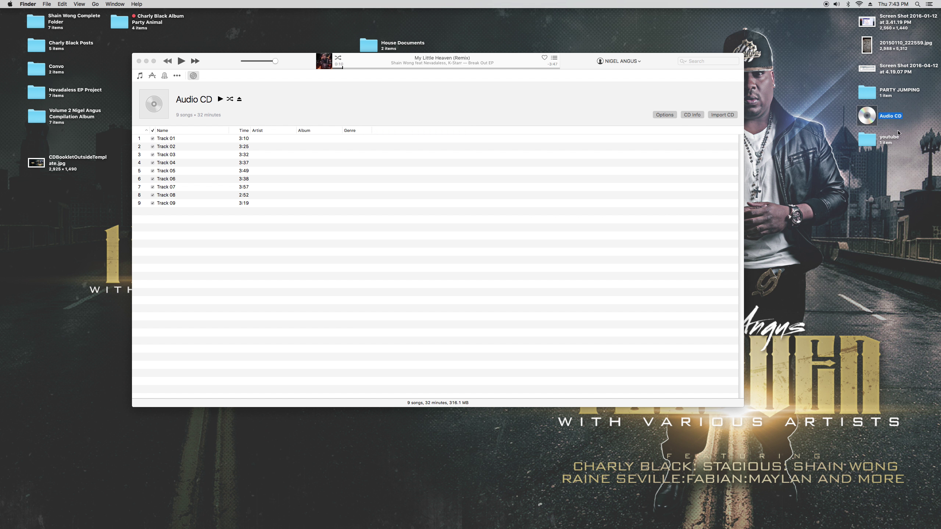
{"action": "left_click", "coordinate": [844, 125]}
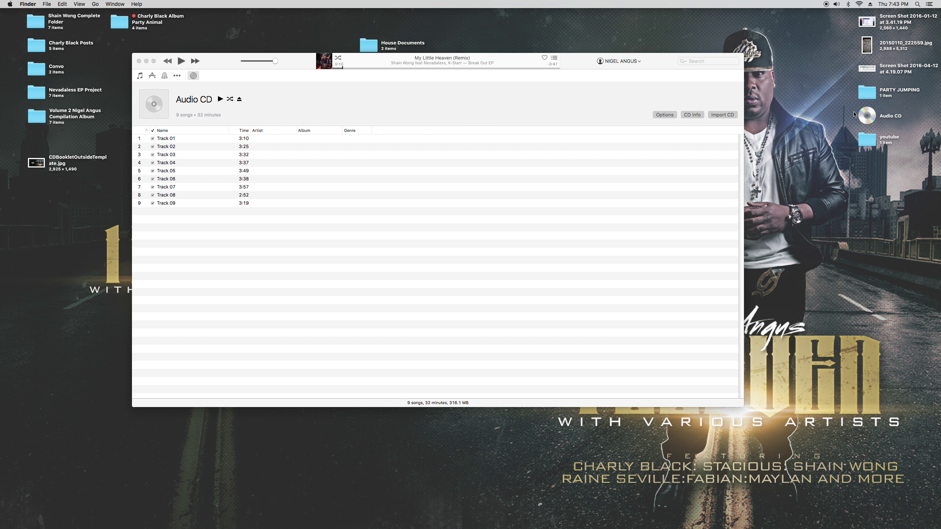
{"action": "left_click", "coordinate": [639, 111]}
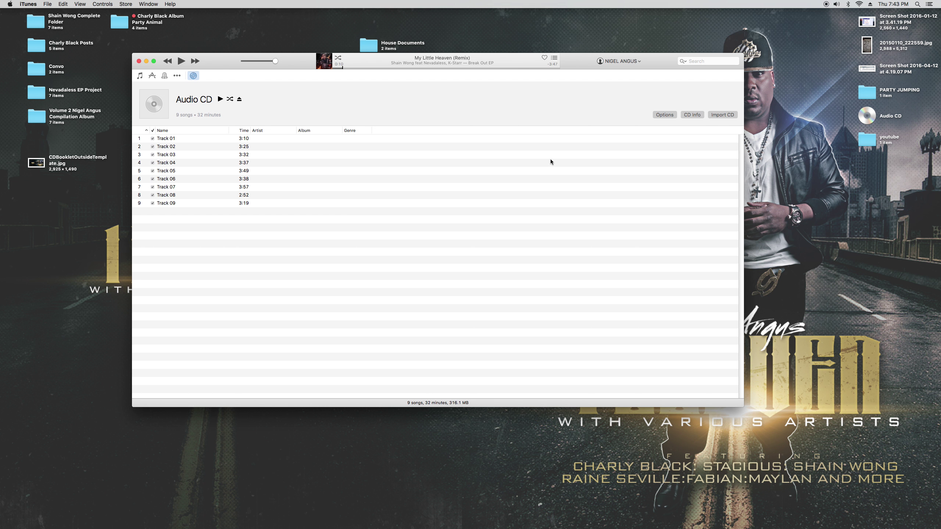
{"action": "left_click", "coordinate": [663, 116]}
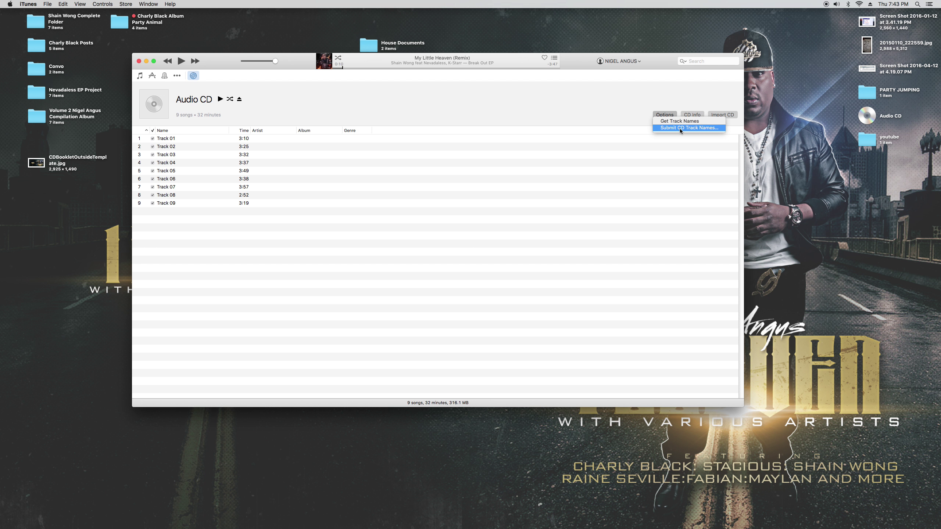
{"action": "left_click", "coordinate": [669, 128]}
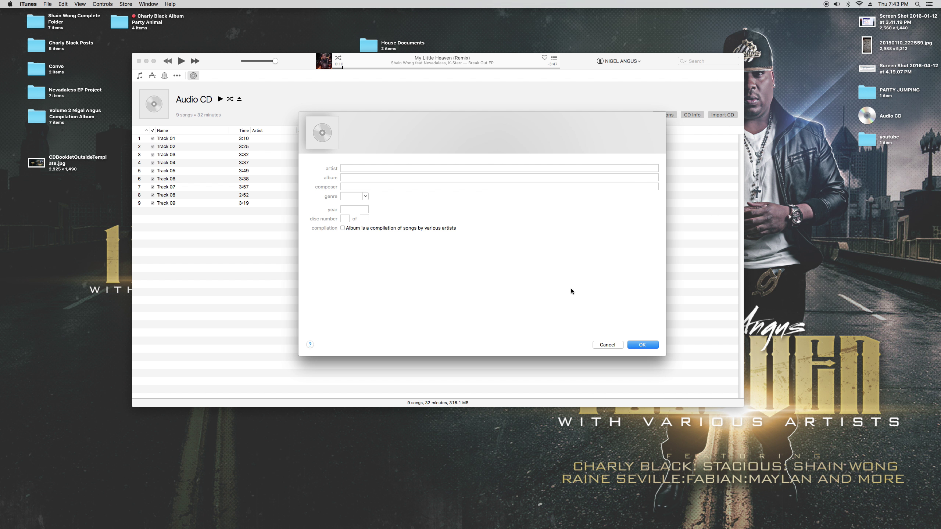
{"action": "left_click", "coordinate": [610, 346]}
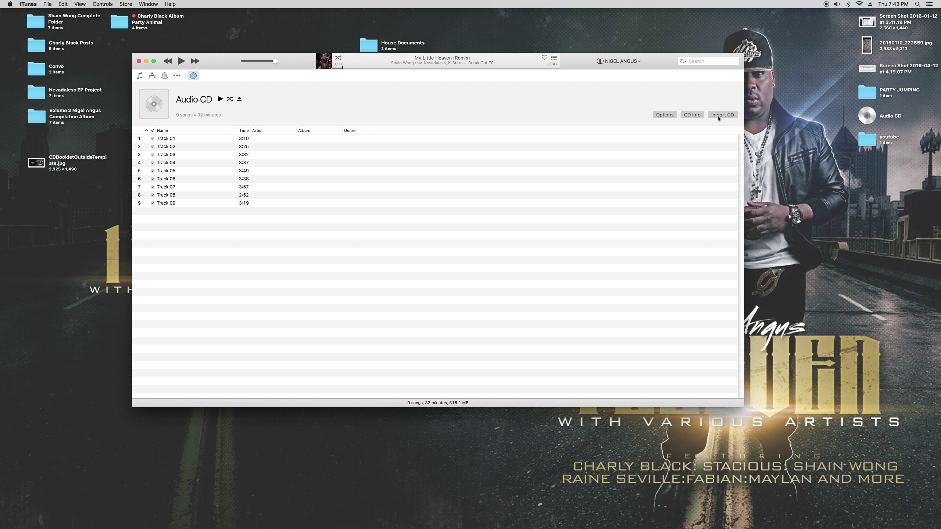
- Open the CD's info, enter the artist's name and set the album to Break Out EP
{"action": "left_click", "coordinate": [692, 115]}
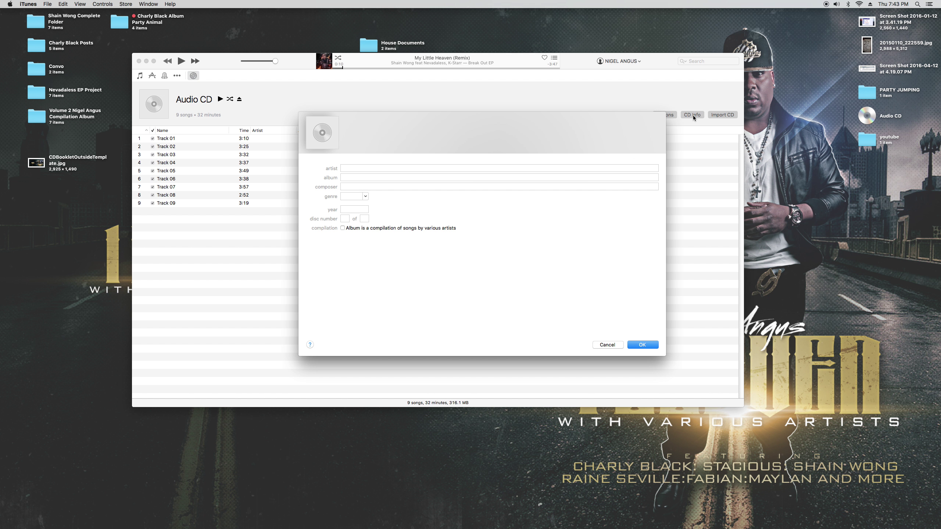
{"action": "left_click", "coordinate": [406, 171]}
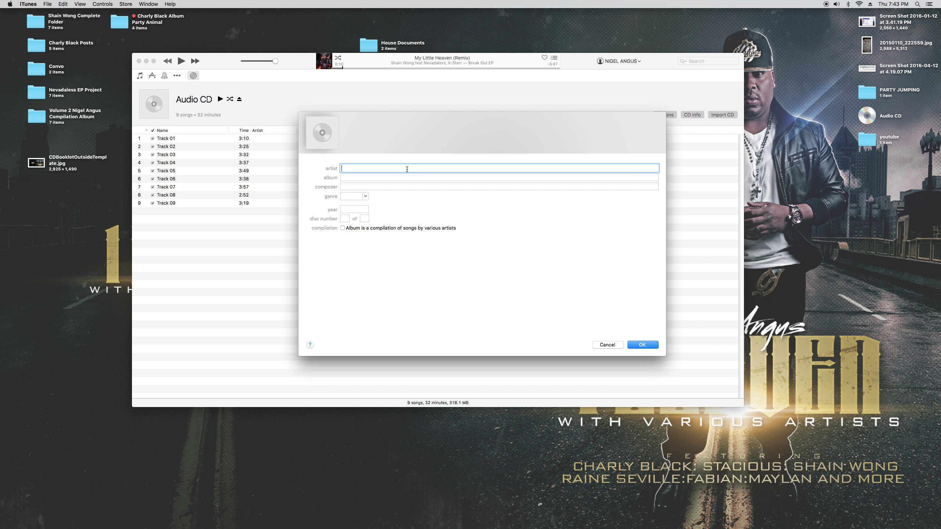
{"action": "type", "text": "Shain Johnson"}
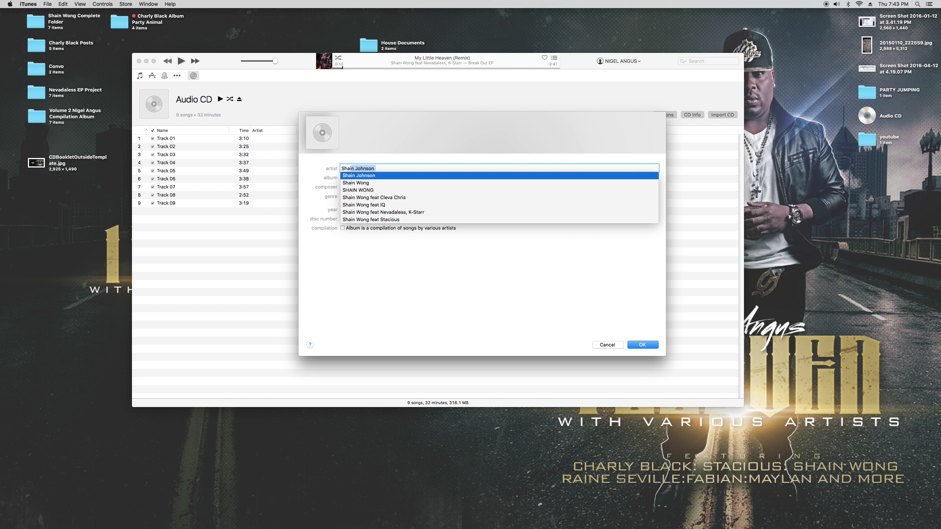
{"action": "left_click", "coordinate": [361, 183]}
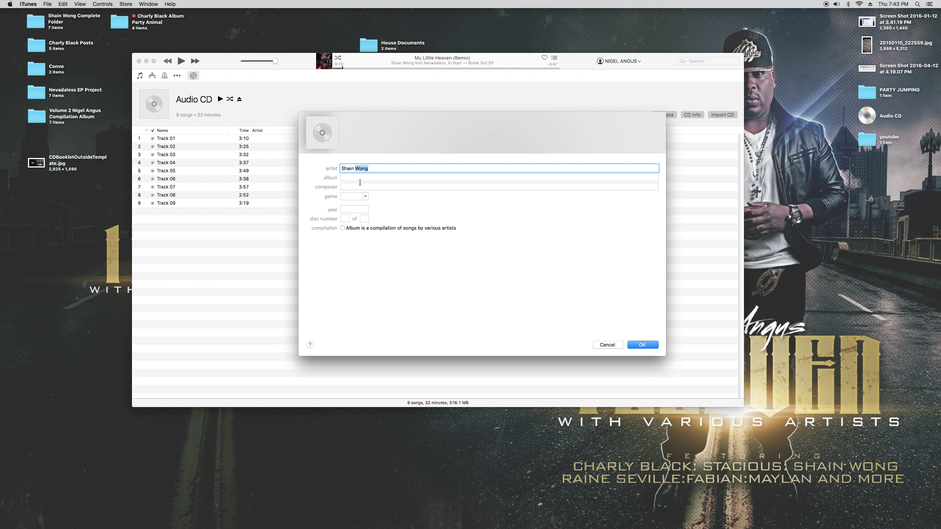
{"action": "left_click", "coordinate": [361, 179]}
{"action": "type", "text": "Break Out EP"}
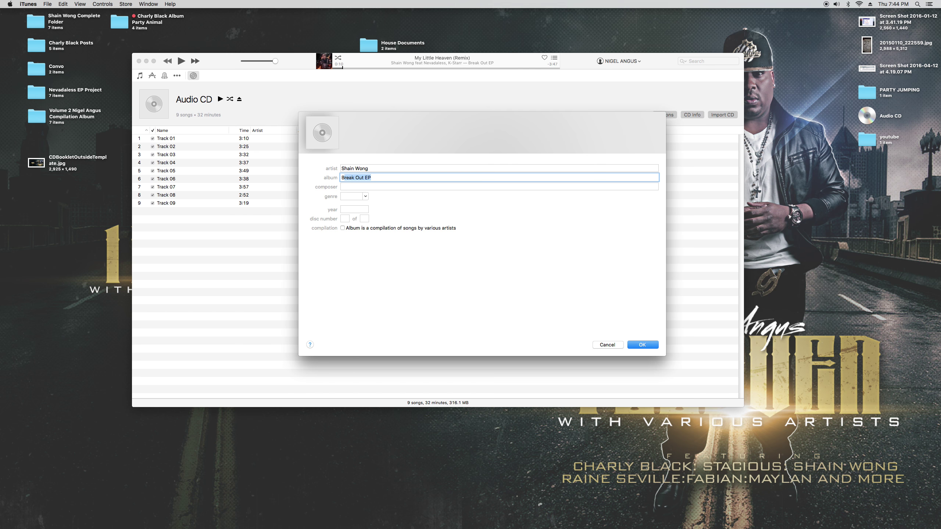
- Set the CD's genre to Reggae, the year to 2016 and the disc number to 1 of 1
{"action": "left_click", "coordinate": [347, 188]}
{"action": "left_click", "coordinate": [351, 196]}
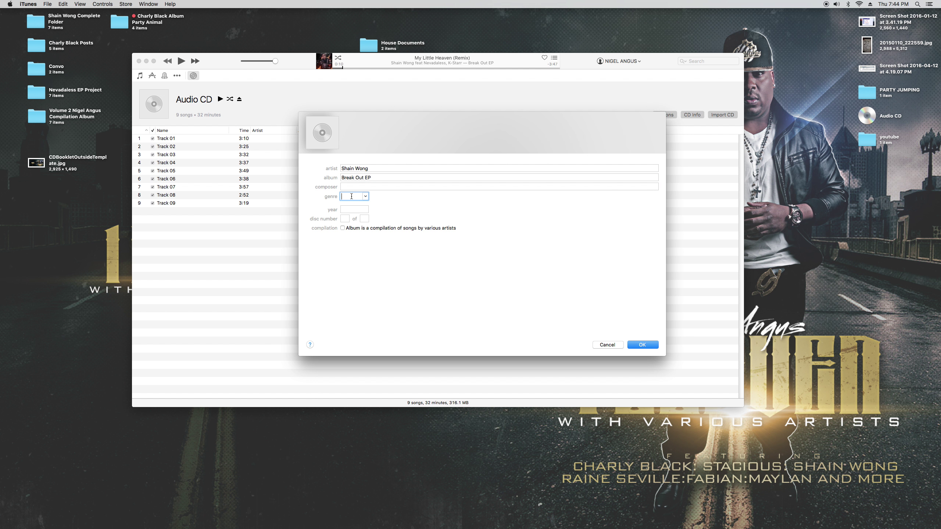
{"action": "type", "text": "Reggae"}
{"action": "left_click", "coordinate": [358, 210]}
{"action": "type", "text": "2016"}
{"action": "left_click", "coordinate": [347, 220]}
{"action": "type", "text": "1"}
{"action": "left_click", "coordinate": [367, 220]}
{"action": "type", "text": "1"}
- Enter the two composers' names from the suggestions and save the CD info
{"action": "left_click", "coordinate": [352, 185]}
{"action": "type", "text": "S"}
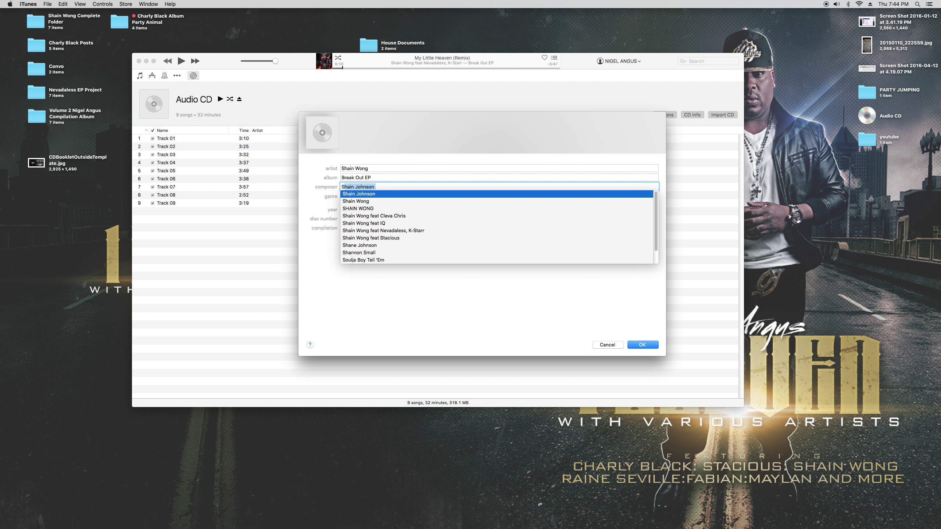
{"action": "key", "text": "BackSpace"}
{"action": "key", "text": "BackSpace"}
{"action": "type", "text": "Ni"}
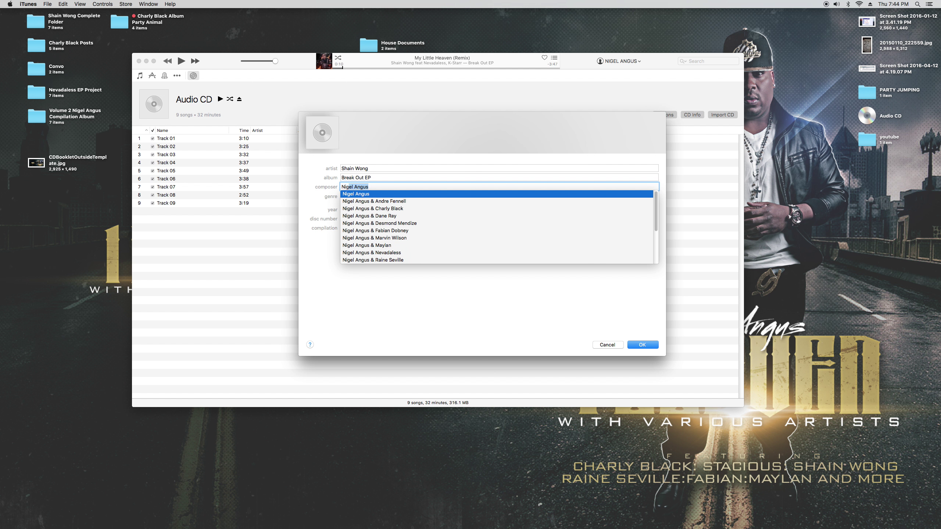
{"action": "type", "text": "gel"}
{"action": "scroll", "coordinate": [377, 221], "scroll_direction": "down", "scroll_amount": 3}
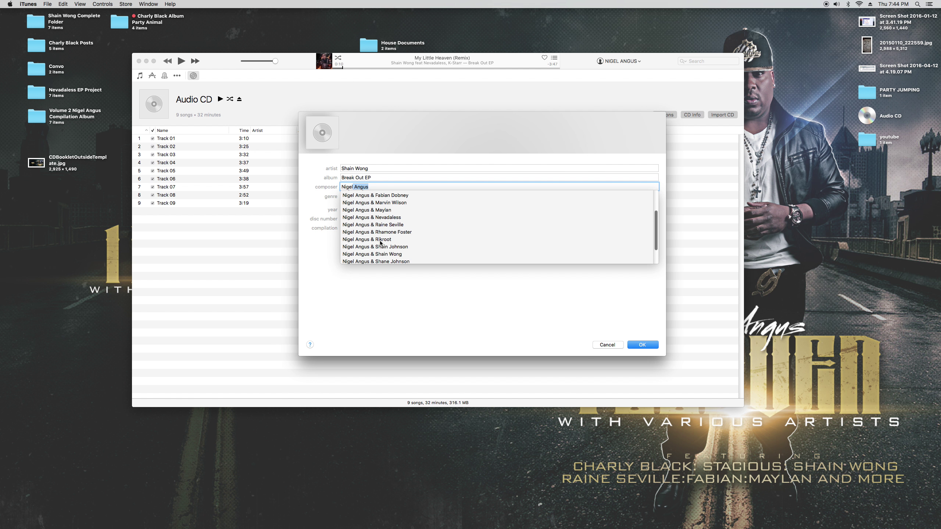
{"action": "left_click", "coordinate": [379, 252]}
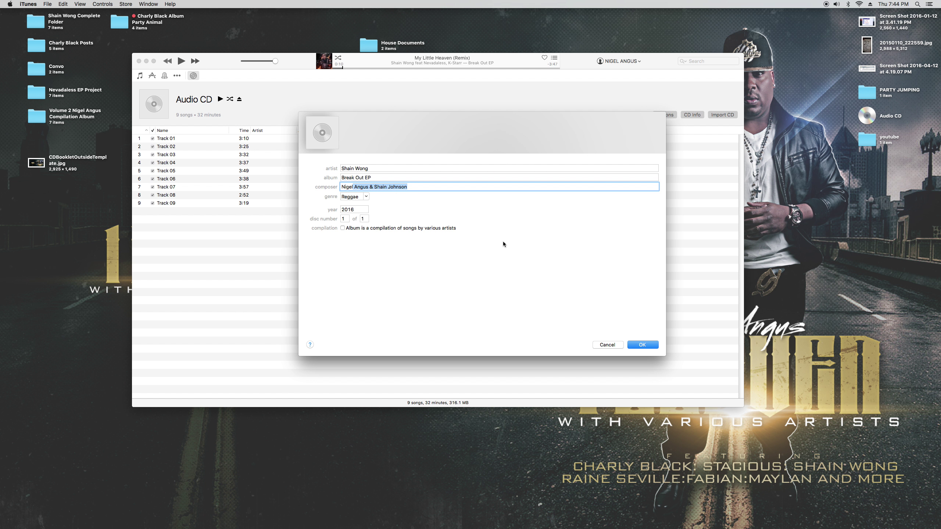
{"action": "left_click", "coordinate": [443, 185]}
{"action": "left_click", "coordinate": [643, 345]}
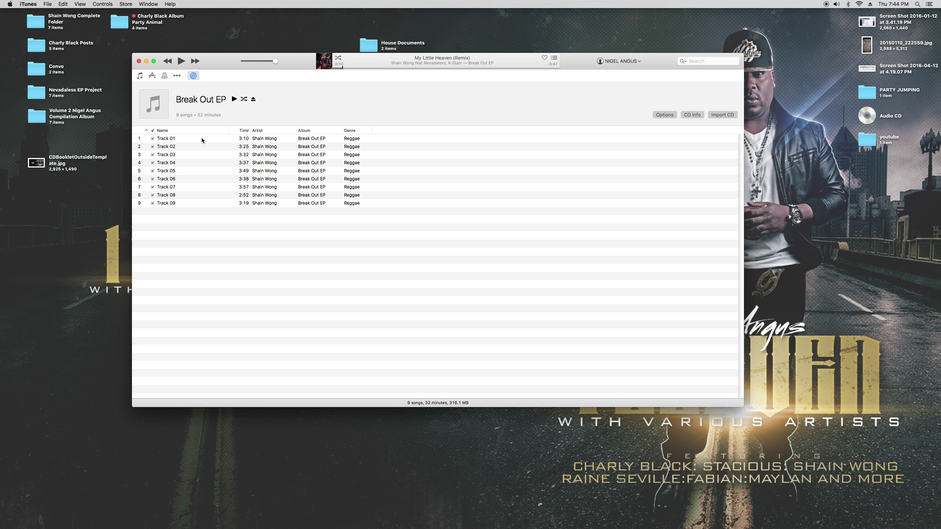
{"action": "right_click", "coordinate": [188, 140]}
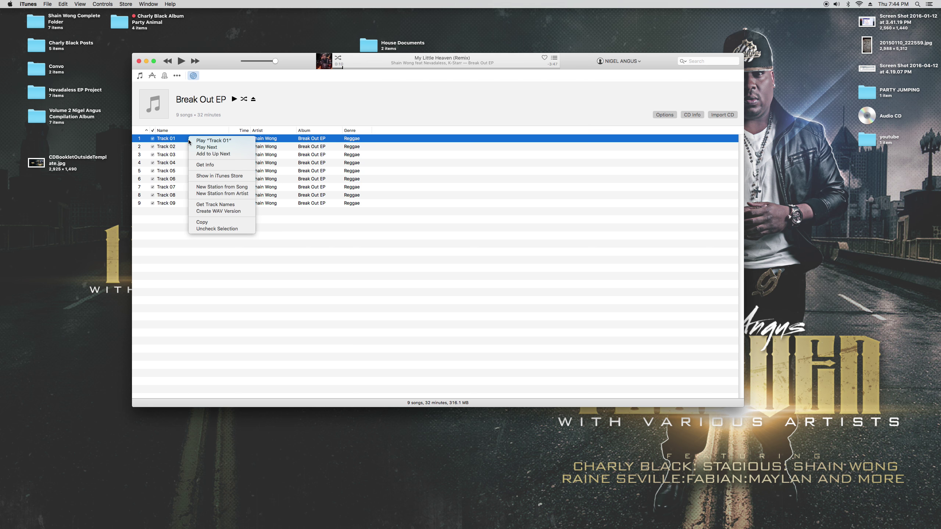
{"action": "left_click", "coordinate": [213, 165]}
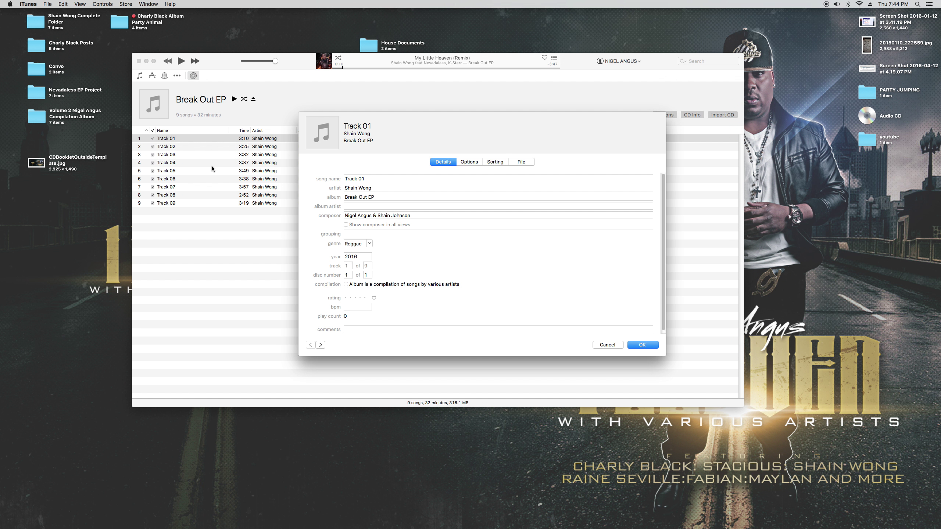
{"action": "left_click", "coordinate": [618, 345]}
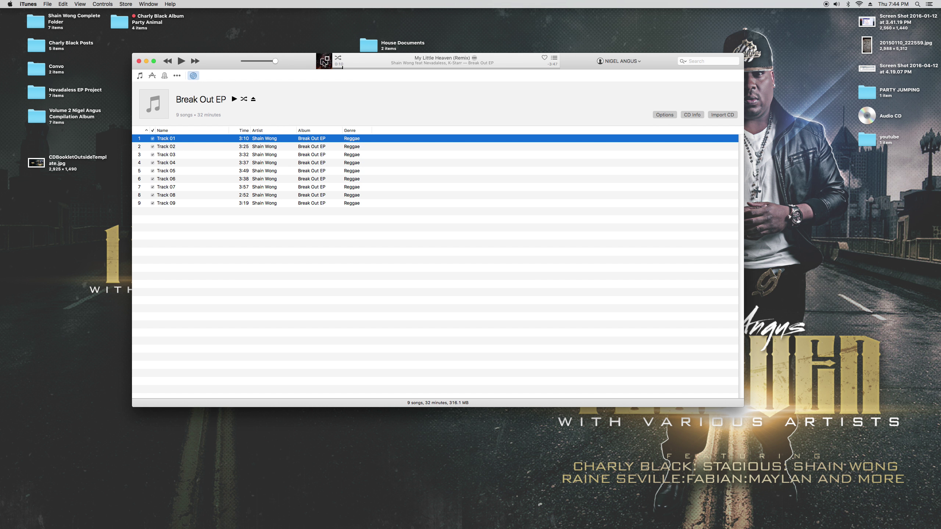
- Open the artist's complete folder on the desktop, browse through the EP album's mastered songs to the Mp3 Break Out EP folder and place it beside the track list
{"action": "left_click_drag", "start_coordinate": [305, 61], "coordinate": [319, 81]}
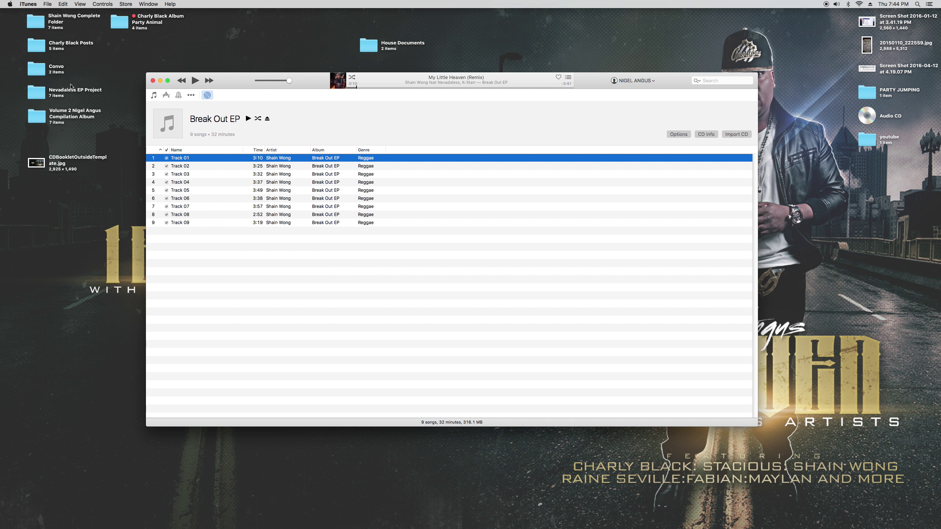
{"action": "left_click", "coordinate": [66, 20]}
{"action": "double_click", "coordinate": [65, 19]}
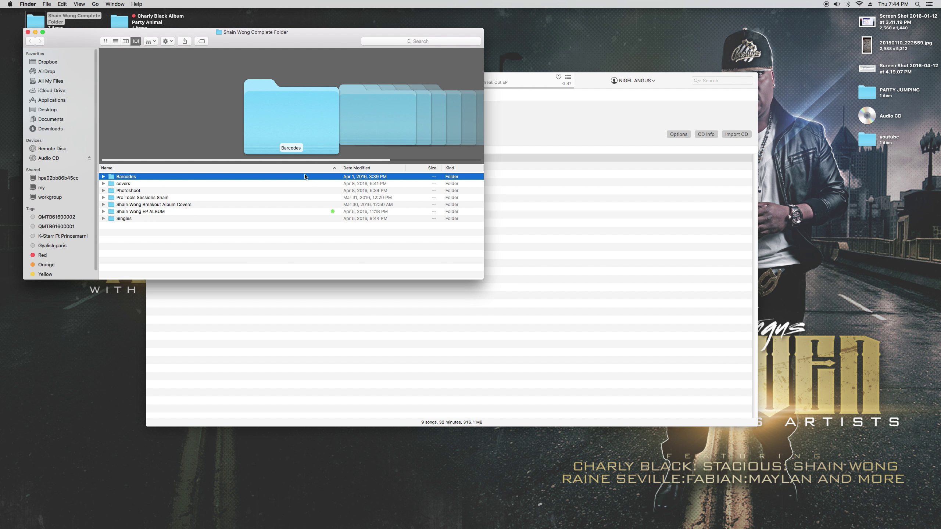
{"action": "double_click", "coordinate": [161, 212]}
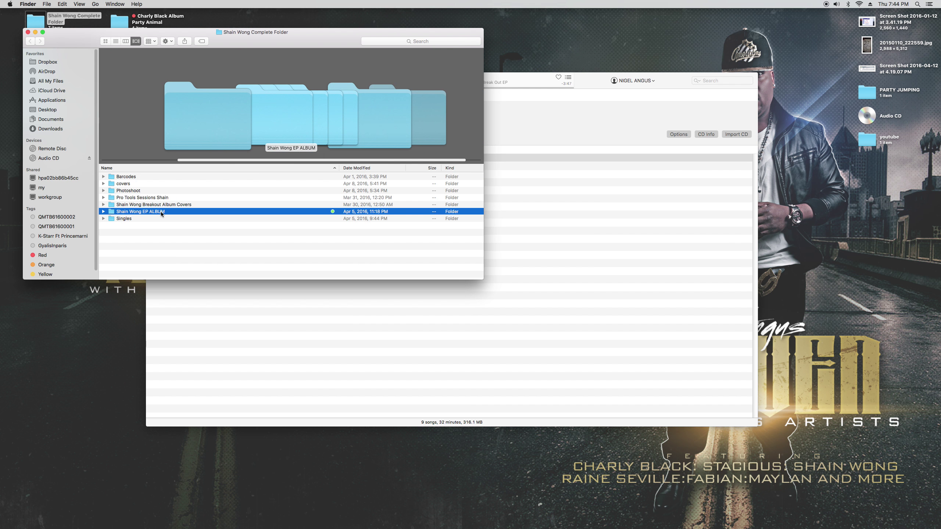
{"action": "double_click", "coordinate": [147, 178]}
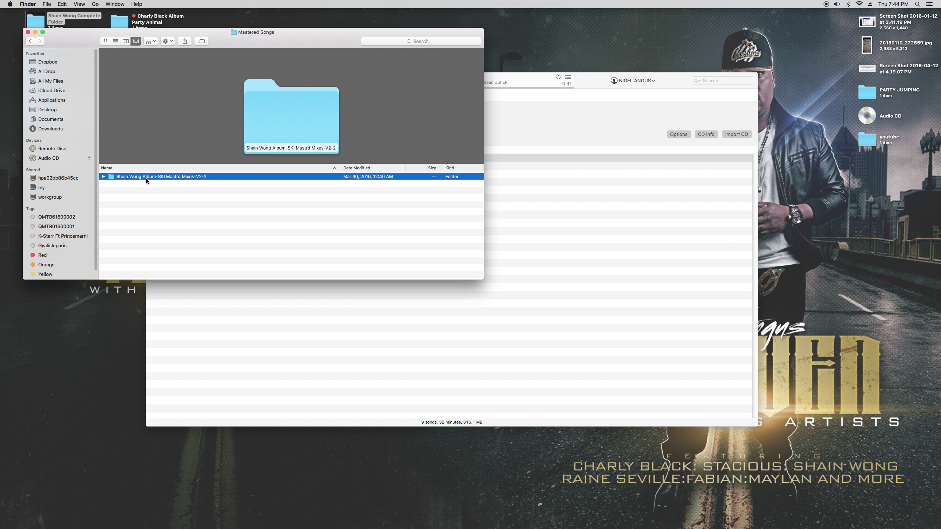
{"action": "double_click", "coordinate": [146, 178]}
{"action": "double_click", "coordinate": [145, 184]}
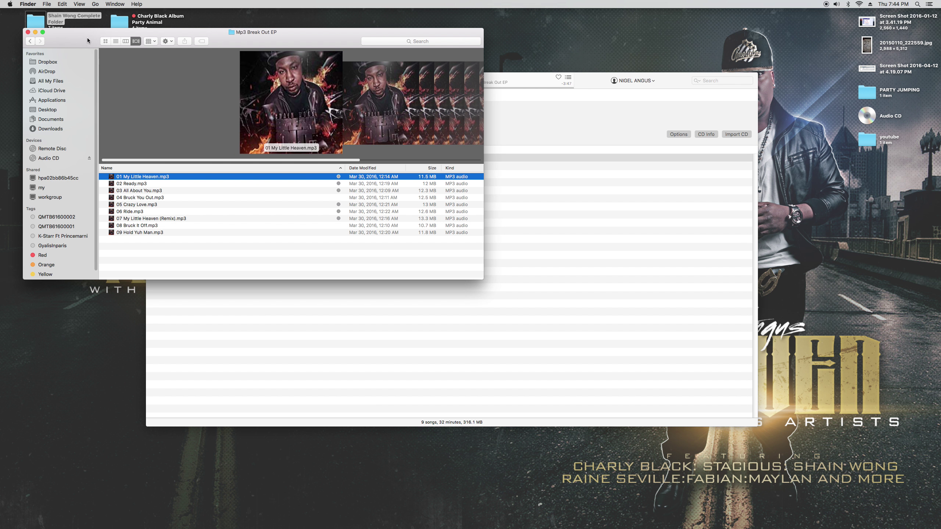
{"action": "left_click_drag", "start_coordinate": [94, 31], "coordinate": [536, 36]}
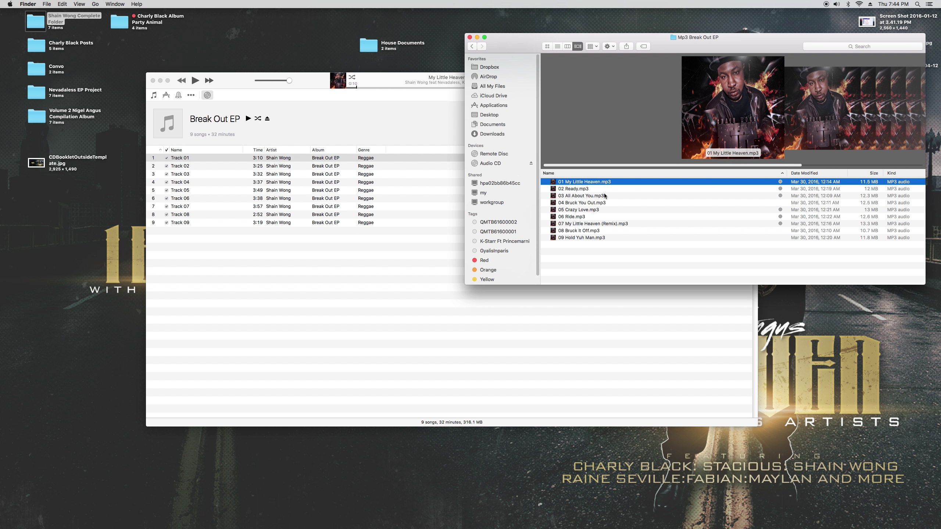
- Copy the file name of 01 My Little Heaven.mp3 into Track 01's song name and trim it to My Little Heaven
{"action": "right_click", "coordinate": [580, 183]}
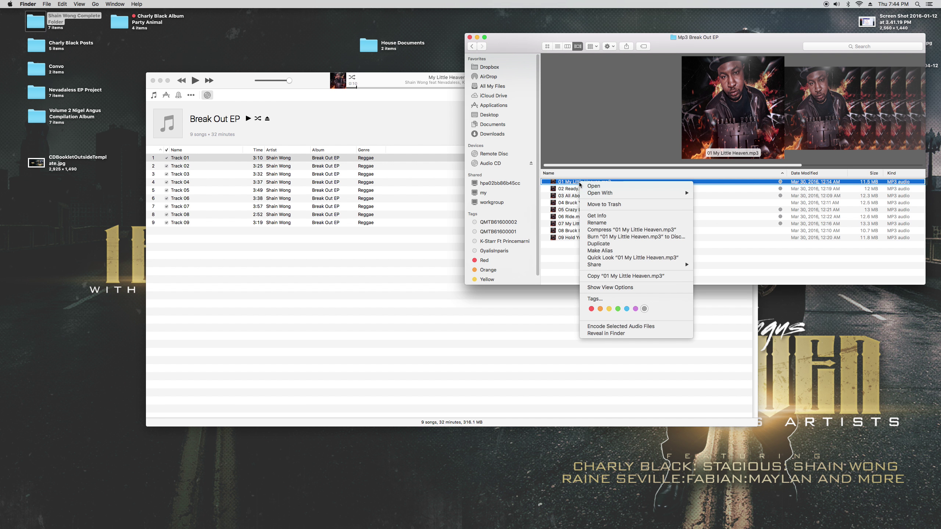
{"action": "left_click", "coordinate": [597, 222]}
{"action": "key", "text": "super+c"}
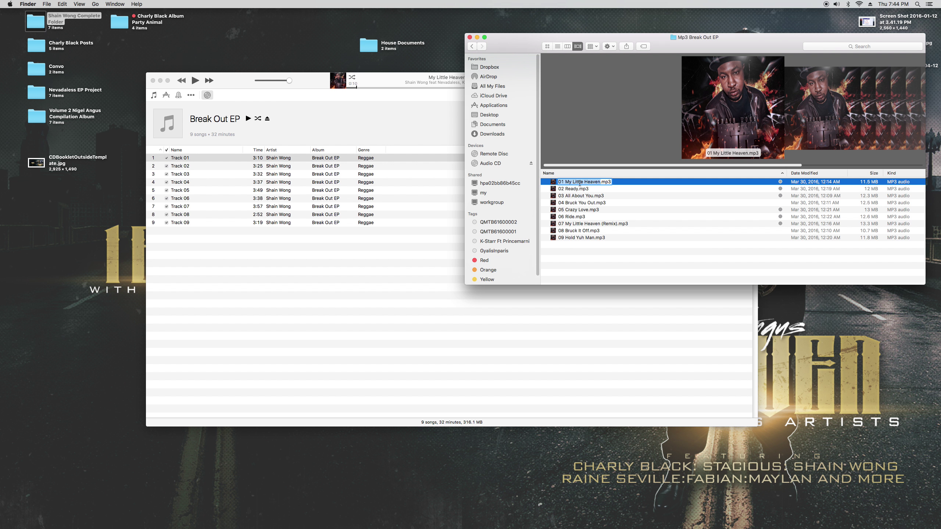
{"action": "right_click", "coordinate": [177, 158]}
{"action": "left_click", "coordinate": [193, 182]}
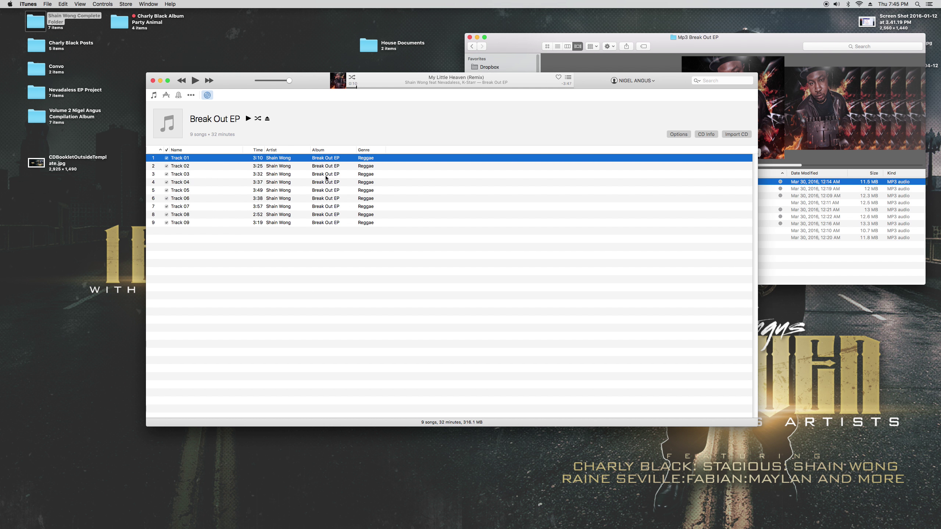
{"action": "left_click", "coordinate": [364, 178]}
{"action": "triple_click", "coordinate": [364, 178]}
{"action": "key", "text": "super+v"}
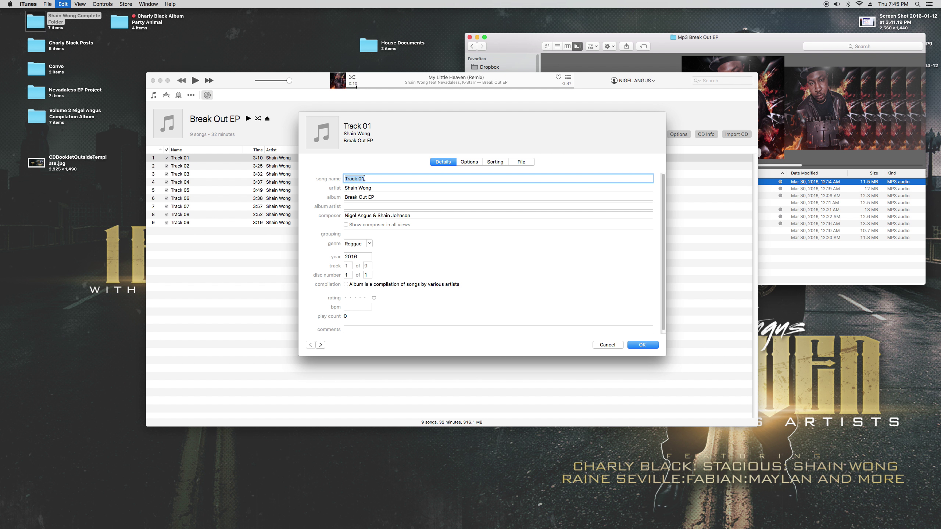
{"action": "left_click_drag", "start_coordinate": [354, 179], "coordinate": [309, 174]}
{"action": "key", "text": "BackSpace"}
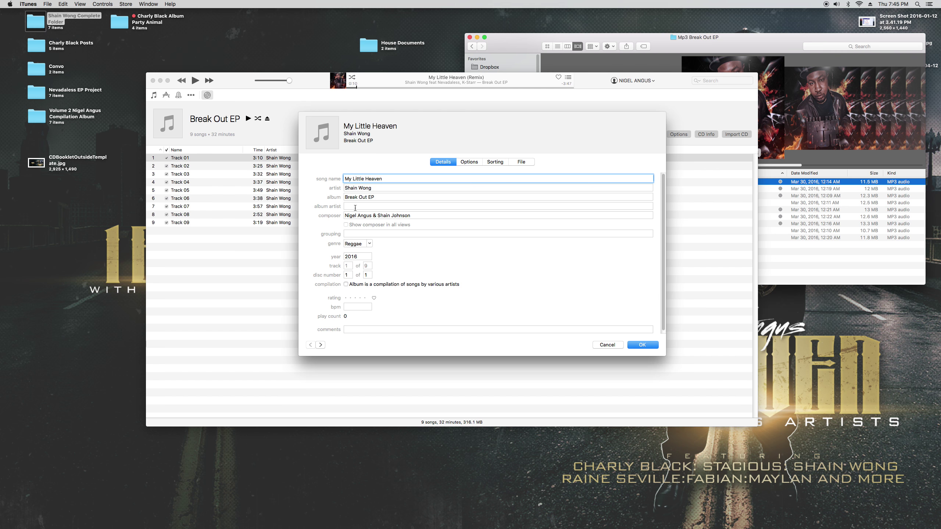
- Rate My Little Heaven five stars and review its options, sorting and file details before advancing to the next track
{"action": "left_click", "coordinate": [366, 298]}
{"action": "left_click", "coordinate": [469, 162]}
{"action": "left_click", "coordinate": [496, 162]}
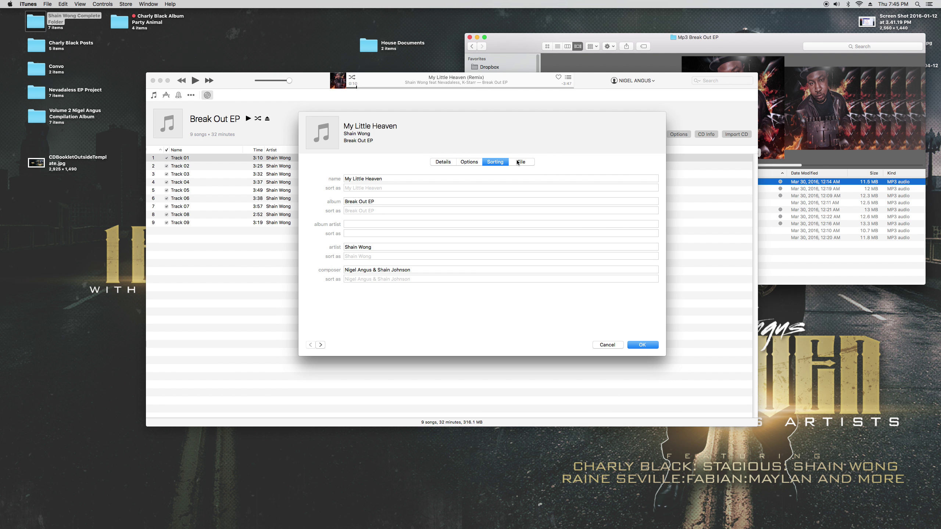
{"action": "left_click", "coordinate": [521, 162]}
{"action": "left_click", "coordinate": [443, 162]}
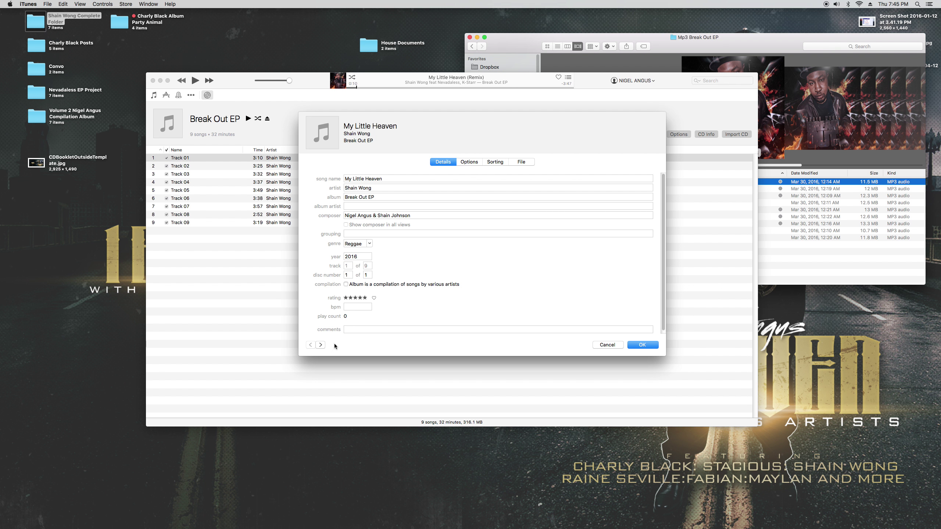
{"action": "left_click", "coordinate": [321, 346]}
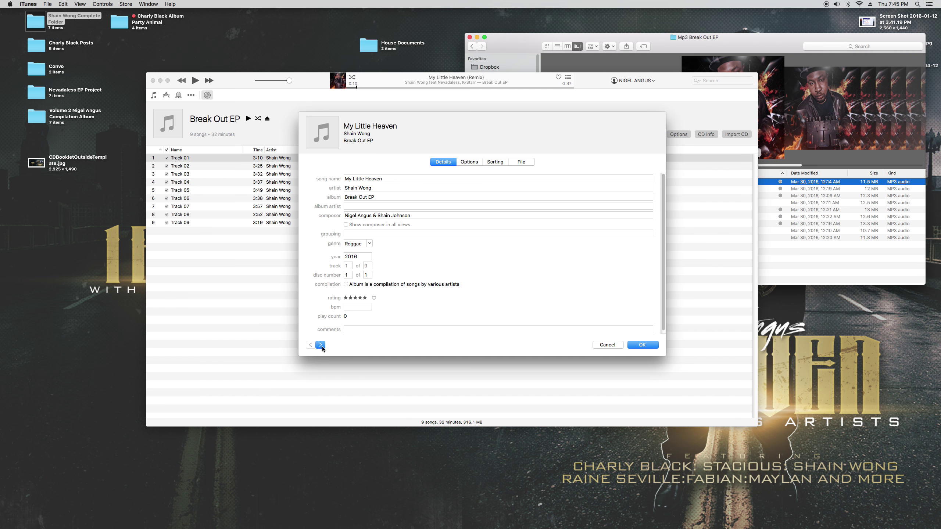
- Check the second song's file name in the Mp3 Break Out EP folder and name Track 02 Ready
{"action": "left_click", "coordinate": [810, 185]}
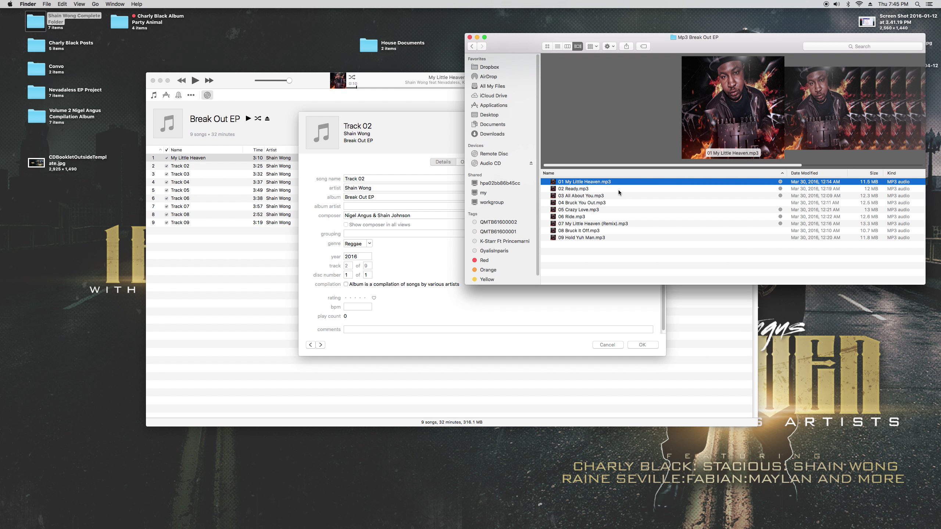
{"action": "right_click", "coordinate": [571, 191]}
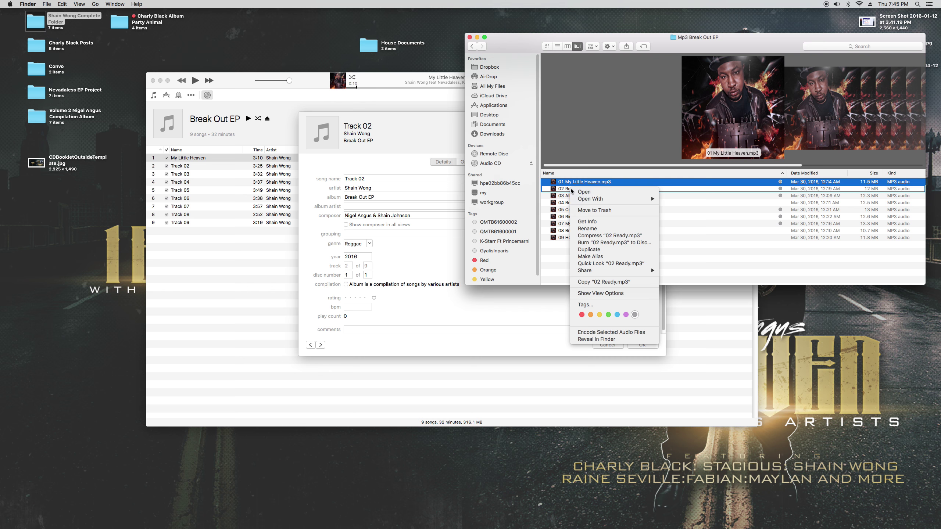
{"action": "left_click", "coordinate": [365, 179]}
{"action": "type", "text": "R"}
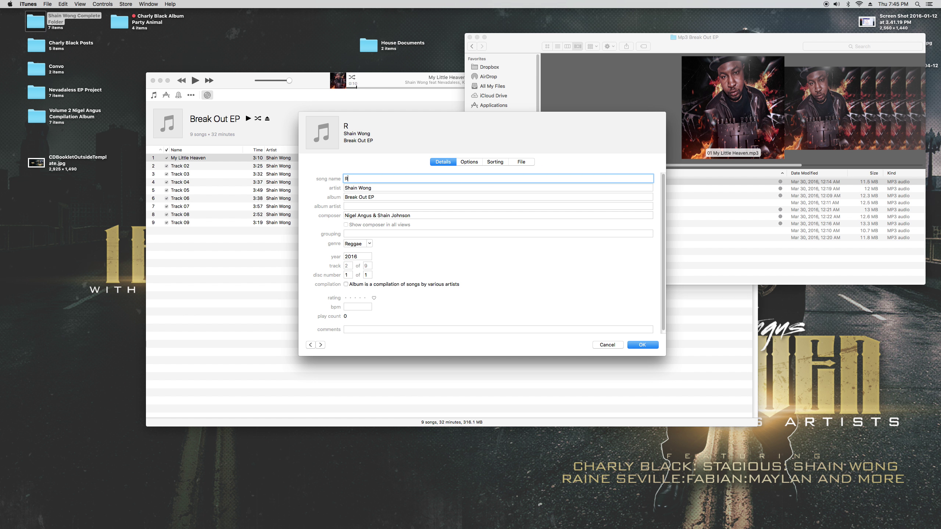
{"action": "type", "text": "eady"}
{"action": "left_click", "coordinate": [322, 346]}
- Move the song info dialog clear of the MP3 file list and name Track 03 All About You
{"action": "left_click_drag", "start_coordinate": [640, 115], "coordinate": [488, 102]}
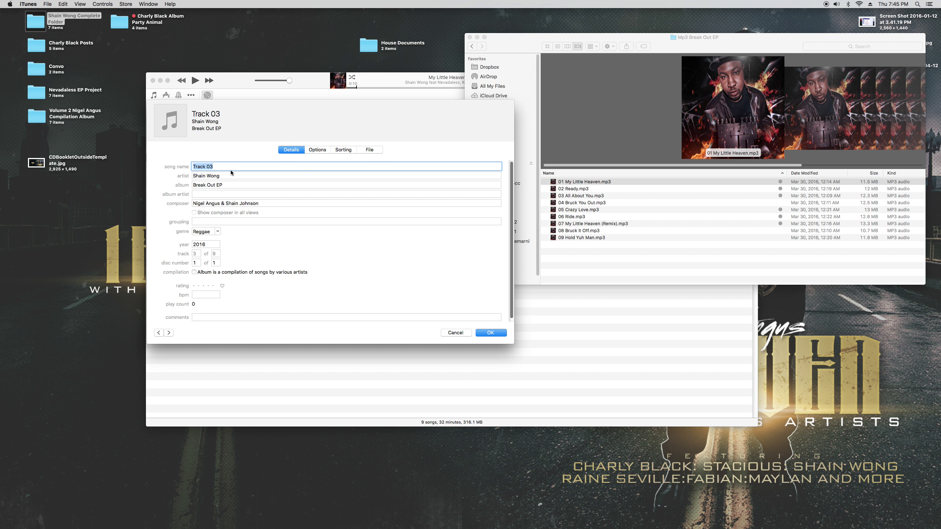
{"action": "type", "text": "A"}
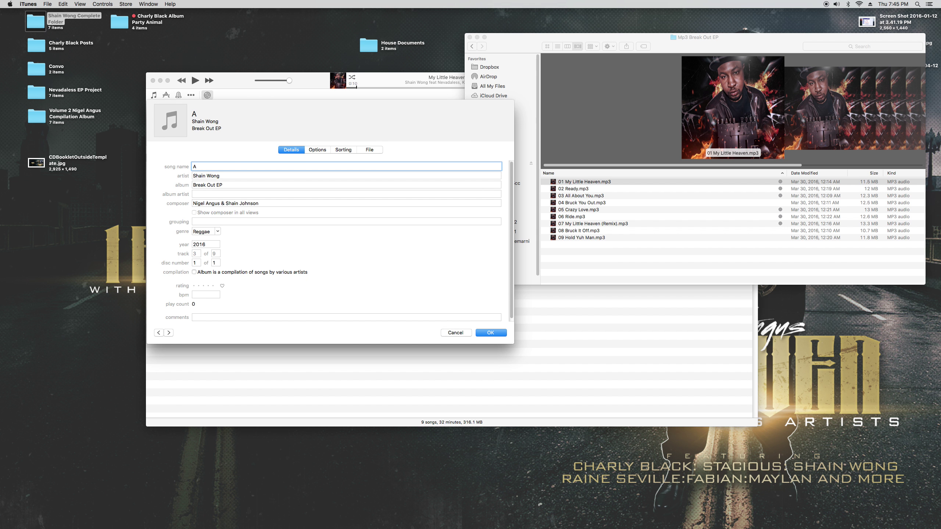
{"action": "type", "text": "ll About You"}
{"action": "left_click", "coordinate": [168, 333]}
- Name Track 04 Bruck You Out and advance to the following track
{"action": "type", "text": "Brucj"}
{"action": "key", "text": "BackSpace"}
{"action": "key", "text": "BackSpace"}
{"action": "type", "text": "uck You Ou"}
{"action": "left_click", "coordinate": [169, 333]}
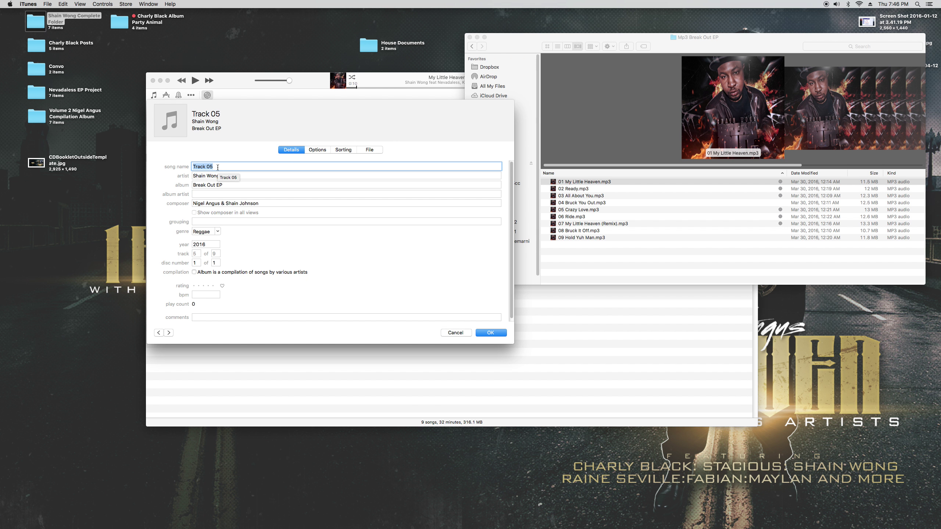
- Name Track 05 Crazy Love and Track 06 Ride
{"action": "type", "text": "Crazy Love"}
{"action": "left_click", "coordinate": [169, 333]}
{"action": "type", "text": "T\\"}
{"action": "key", "text": "BackSpace"}
{"action": "key", "text": "BackSpace"}
{"action": "type", "text": "Ride"}
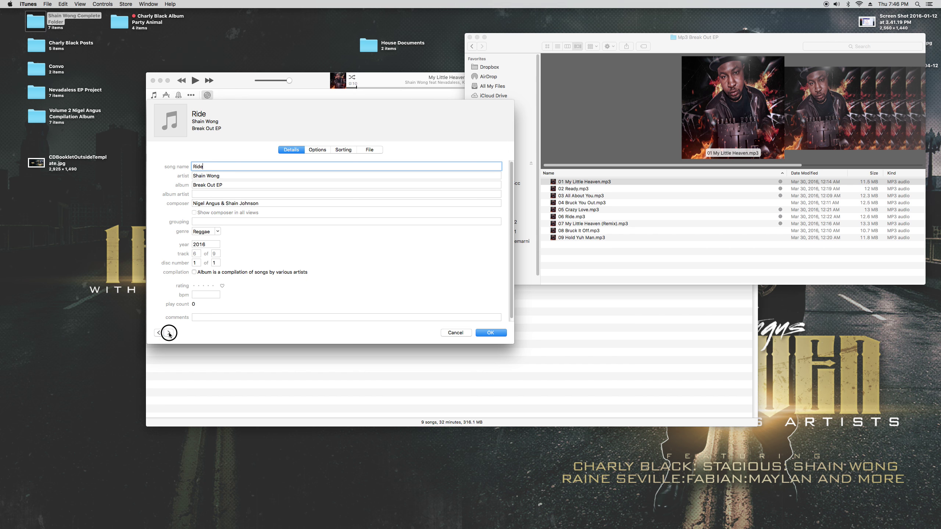
{"action": "left_click", "coordinate": [168, 333]}
- Name Track 07 My Little Heaven (Remix) and advance to the following track
{"action": "type", "text": "My Little Heaven Remix"}
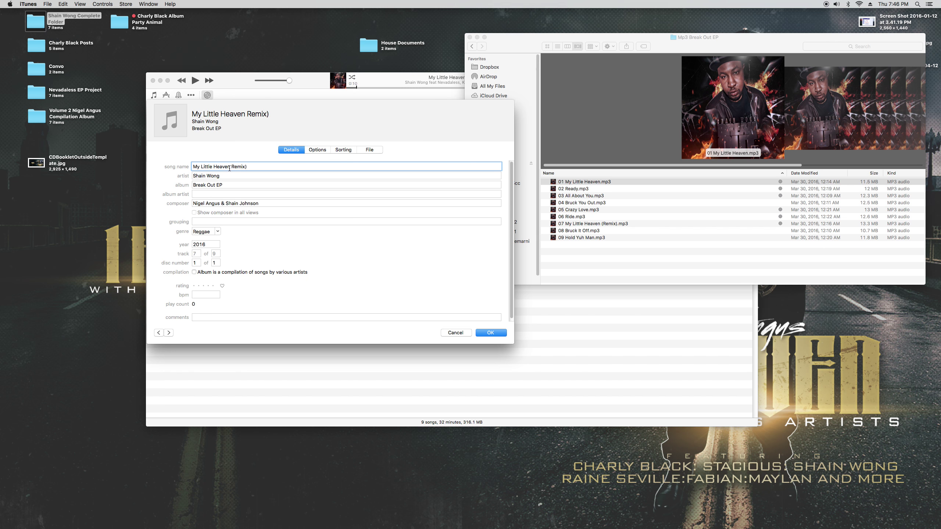
{"action": "type", "text": "("}
{"action": "left_click", "coordinate": [167, 332]}
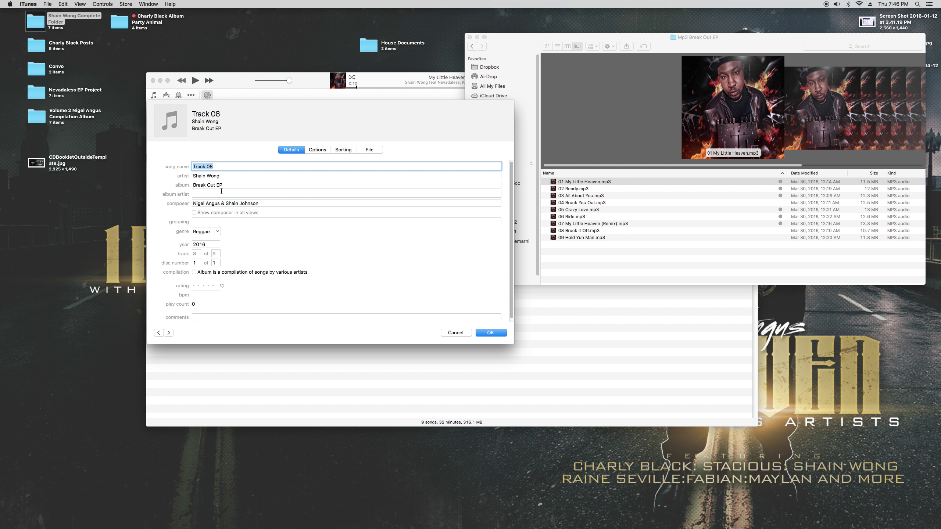
- Name Track 08 Bruck It Off and Track 09 Hold Yuh Man, rate the latter five stars and save the song info
{"action": "type", "text": "Bruck It Off"}
{"action": "left_click", "coordinate": [169, 333]}
{"action": "type", "text": "Hold Yuh Man"}
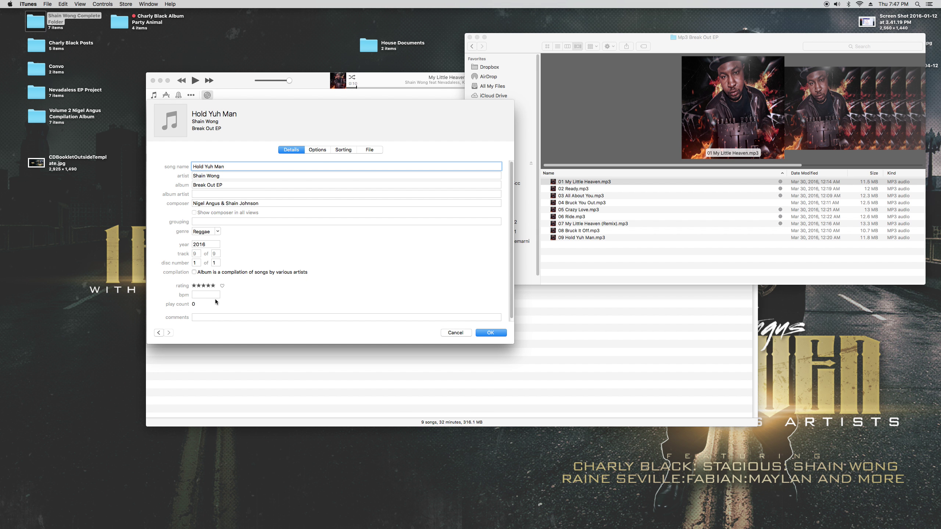
{"action": "left_click", "coordinate": [490, 333]}
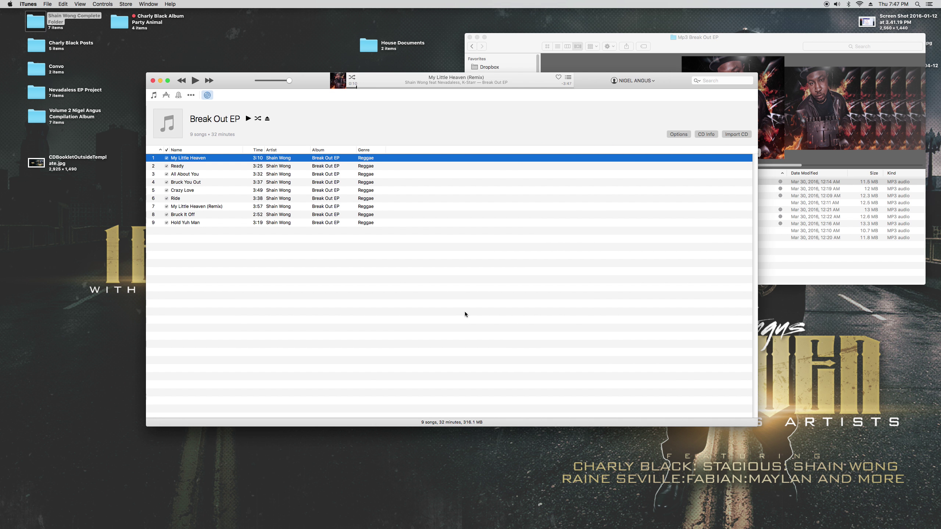
- Reopen the song info, advance to Ready, set its artist to the suggestion with feat Stacious and rate it five stars
{"action": "right_click", "coordinate": [191, 157]}
{"action": "left_click", "coordinate": [226, 183]}
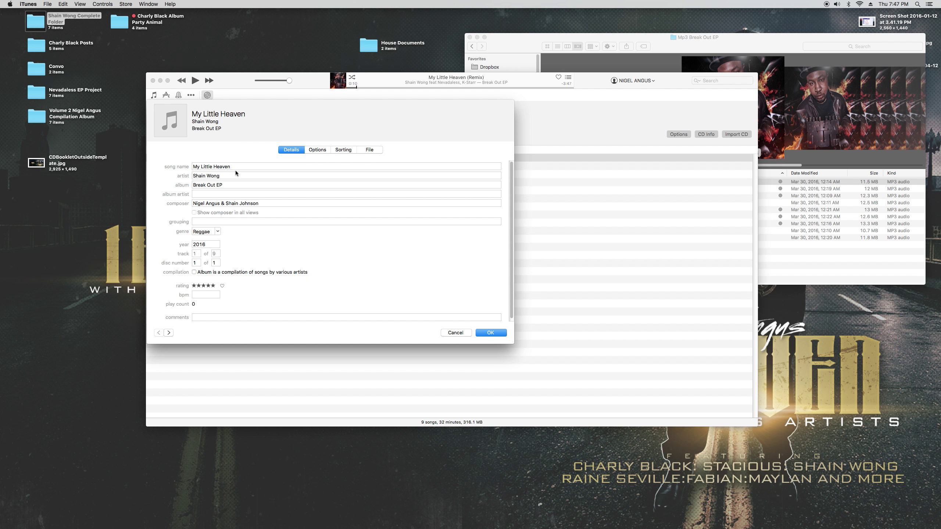
{"action": "left_click", "coordinate": [229, 175]}
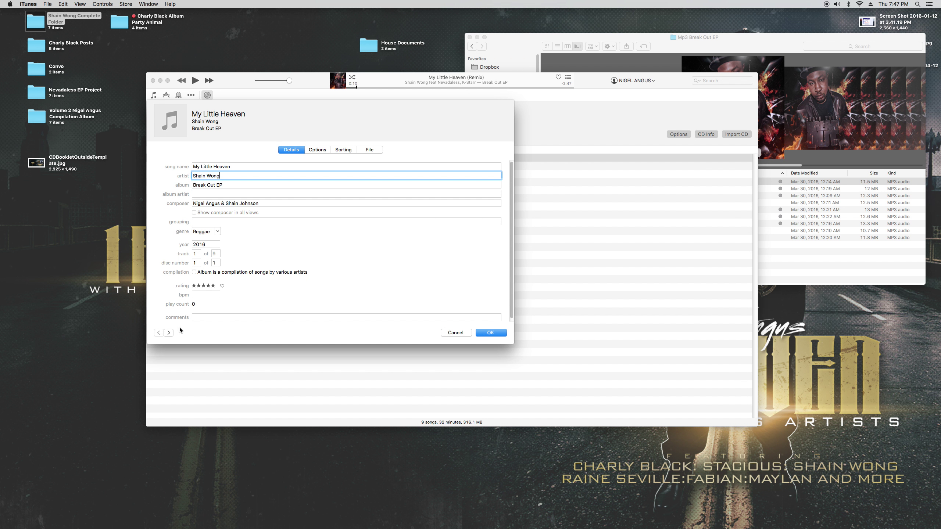
{"action": "left_click", "coordinate": [169, 333]}
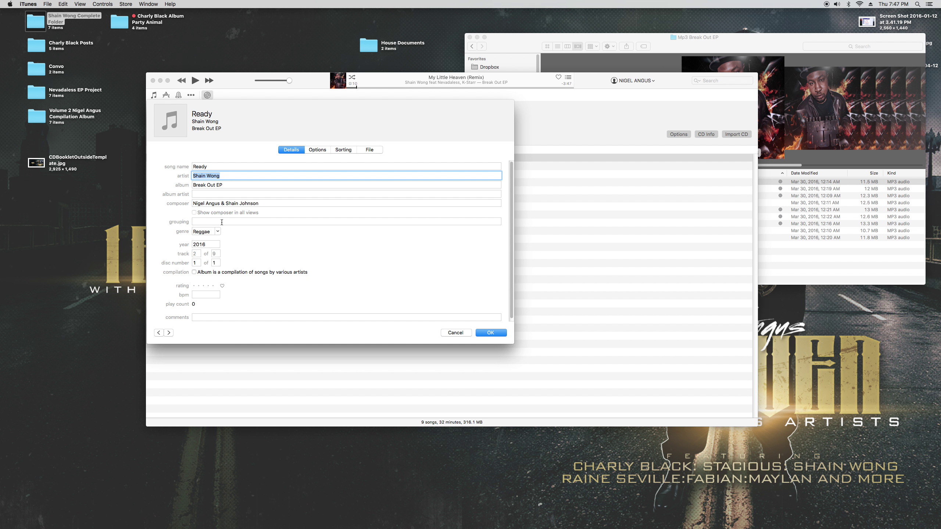
{"action": "left_click", "coordinate": [228, 176]}
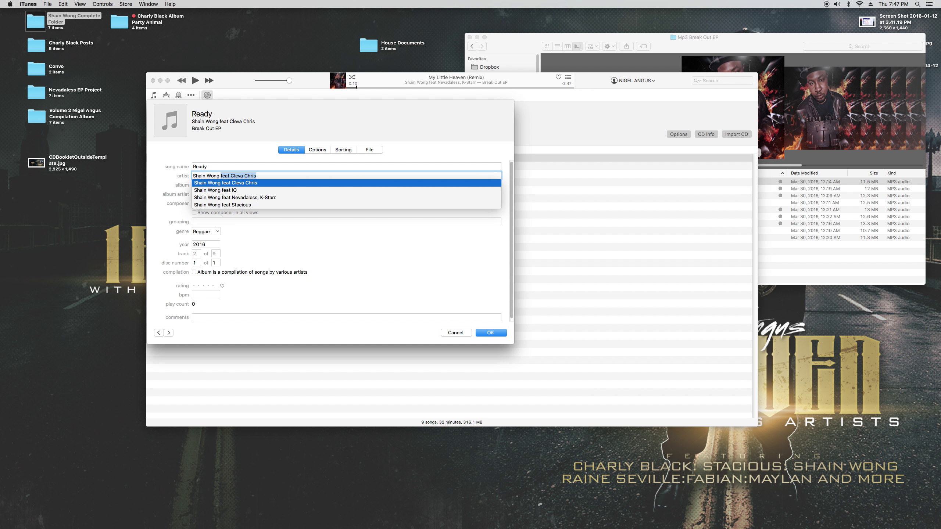
{"action": "left_click", "coordinate": [230, 205]}
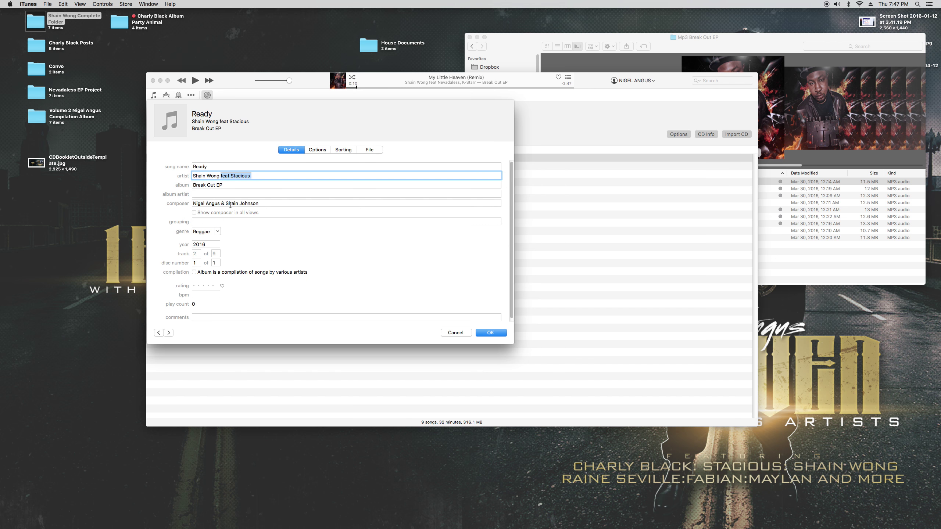
{"action": "left_click", "coordinate": [264, 175]}
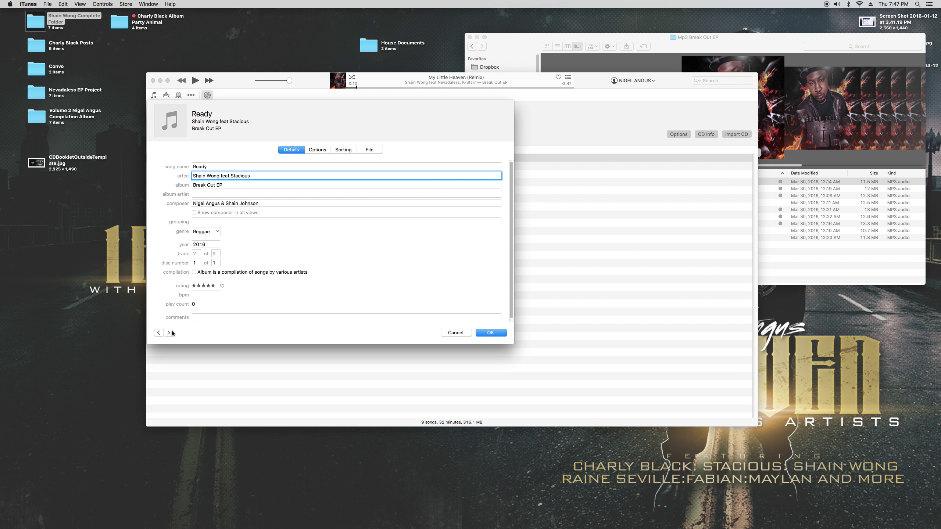
{"action": "left_click", "coordinate": [172, 333]}
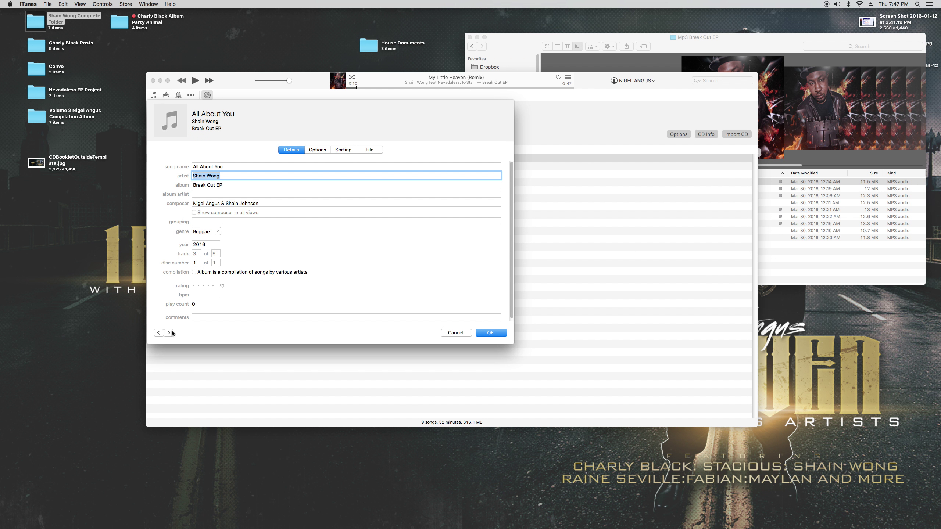
- Set the artist of All About You to the suggestion with feat Cleva Chris
{"action": "left_click", "coordinate": [236, 177]}
{"action": "left_click", "coordinate": [240, 184]}
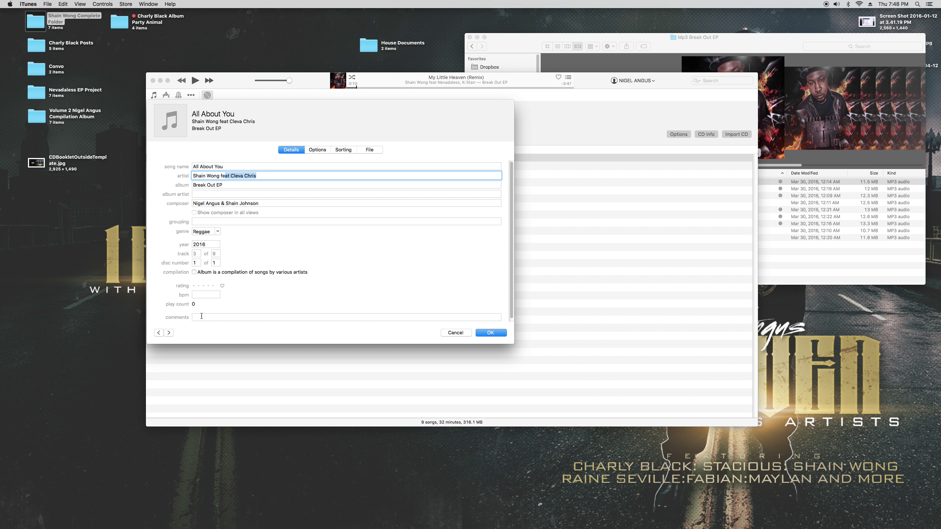
{"action": "left_click", "coordinate": [169, 333]}
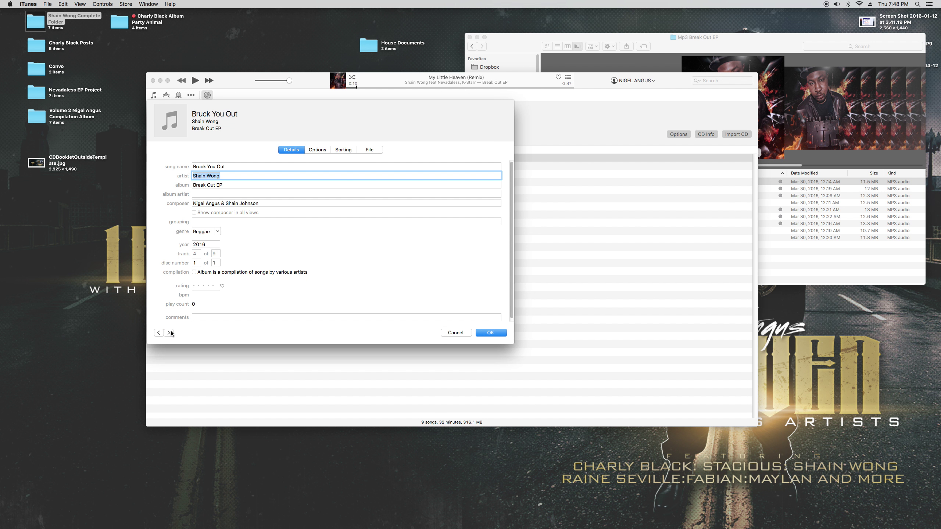
- Advance to My Little Heaven (Remix) and set its artist to the suggestion with feat Nevadaless, K-Starr
{"action": "left_click", "coordinate": [169, 333]}
{"action": "left_click", "coordinate": [169, 333]}
{"action": "left_click", "coordinate": [170, 333]}
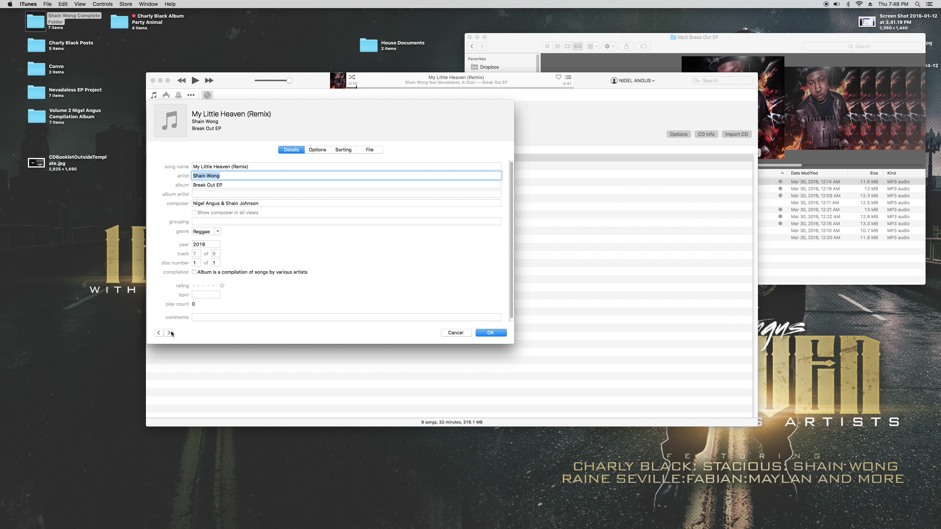
{"action": "left_click", "coordinate": [223, 176]}
{"action": "type", "text": "feat Cleva Chris"}
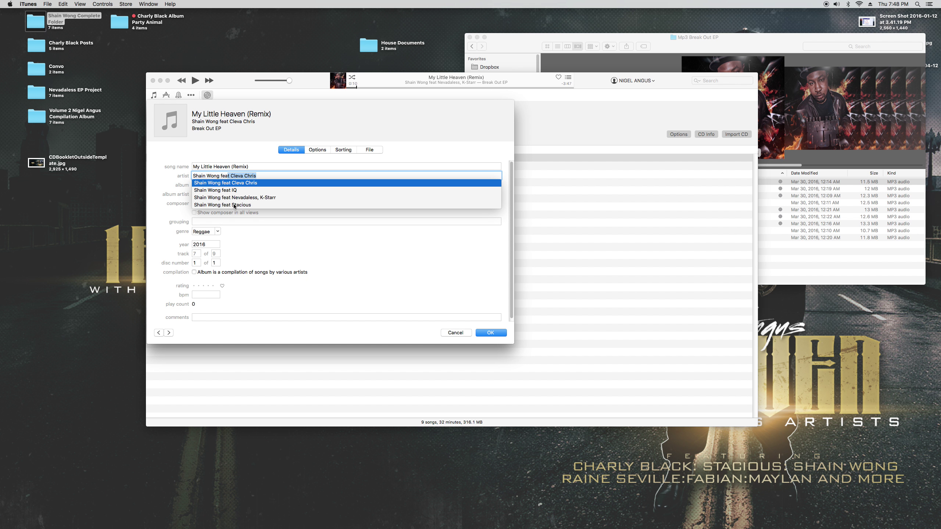
{"action": "left_click", "coordinate": [236, 198]}
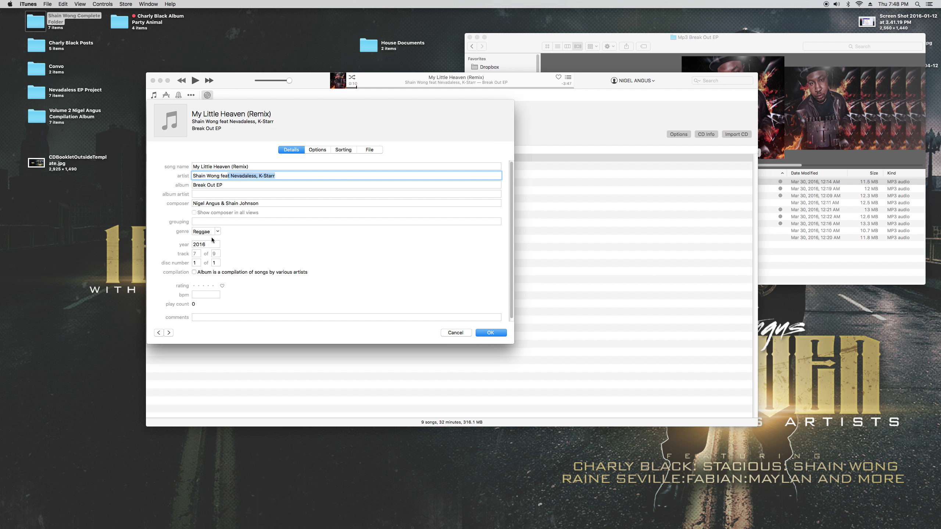
{"action": "left_click", "coordinate": [169, 333]}
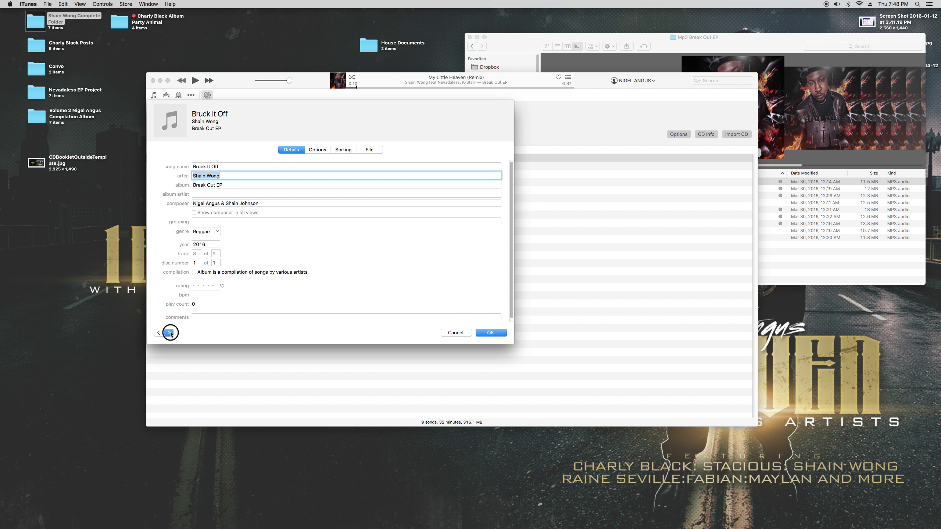
- Set the artist of Hold Yuh Man to the suggestion with feat IQ and save the song info
{"action": "left_click", "coordinate": [170, 333]}
{"action": "left_click", "coordinate": [233, 178]}
{"action": "type", "text": "feat Cleva Chris"}
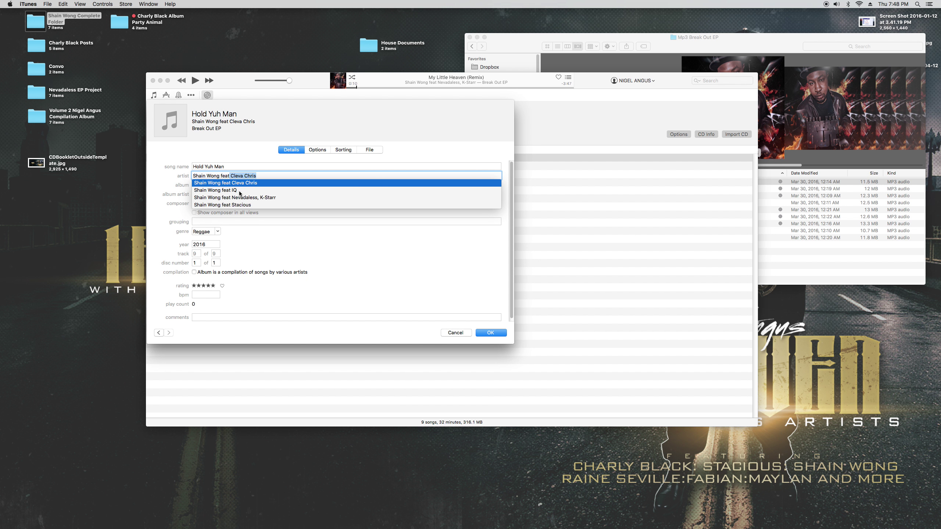
{"action": "left_click", "coordinate": [240, 191]}
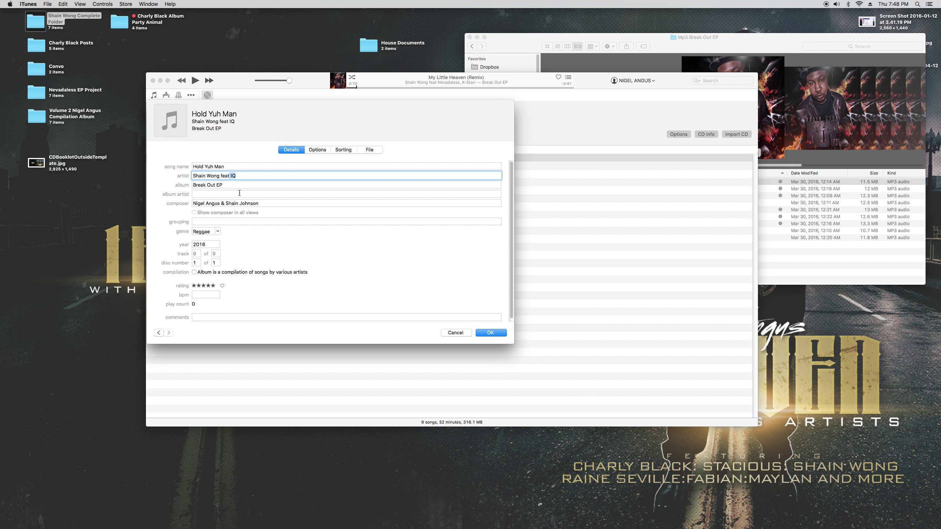
{"action": "left_click", "coordinate": [480, 332]}
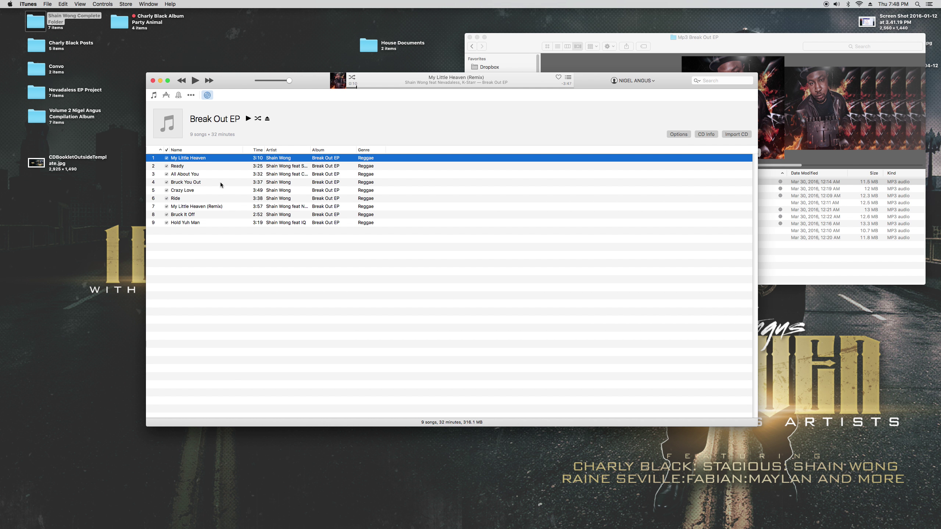
- Reopen My Little Heaven's info and enter Palm Tree Flow Records LLC as its comment
{"action": "right_click", "coordinate": [189, 160]}
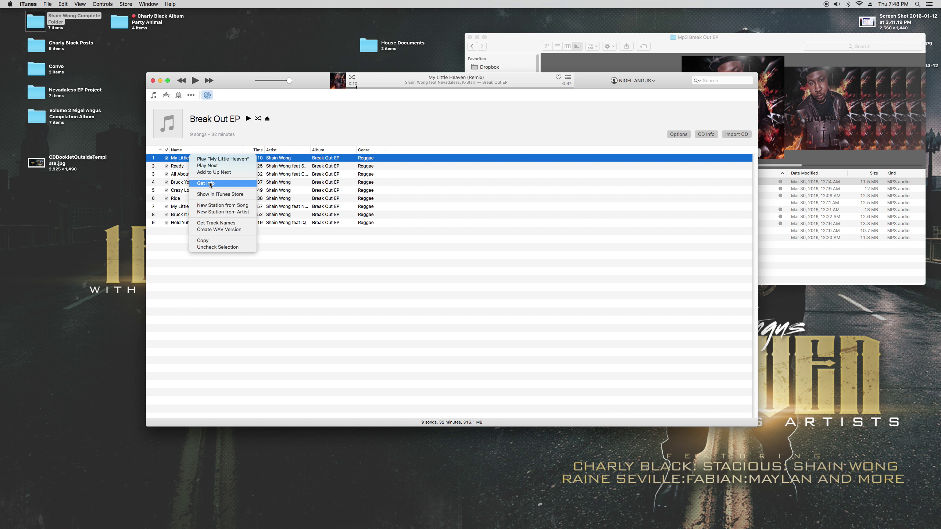
{"action": "left_click", "coordinate": [209, 183]}
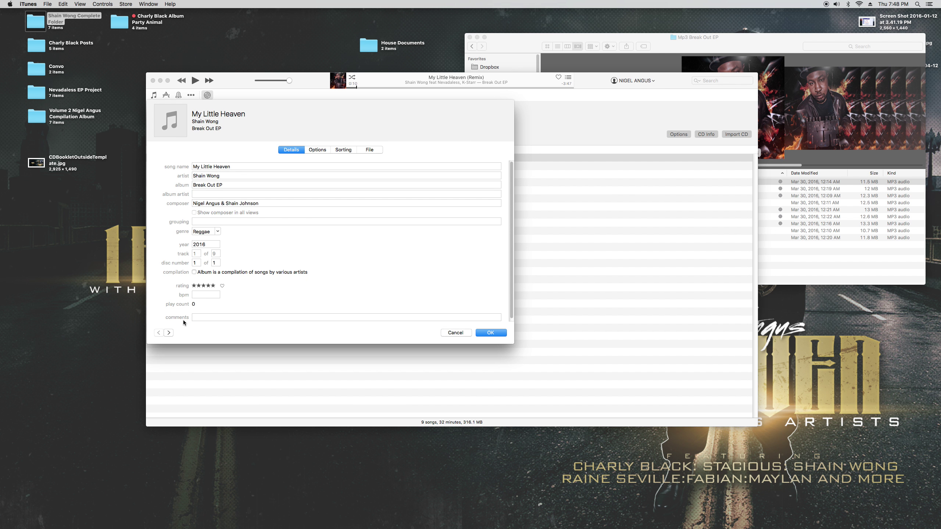
{"action": "left_click", "coordinate": [169, 333]}
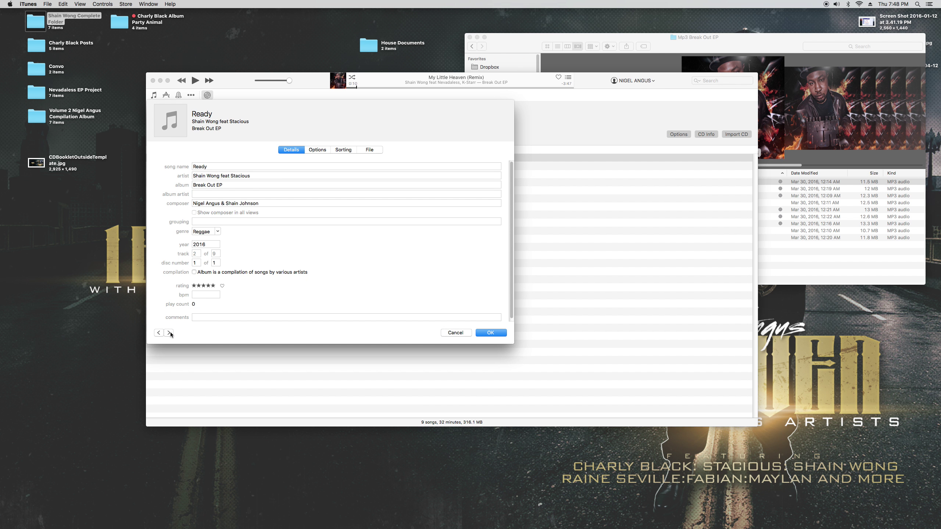
{"action": "left_click", "coordinate": [162, 334]}
{"action": "left_click", "coordinate": [202, 318]}
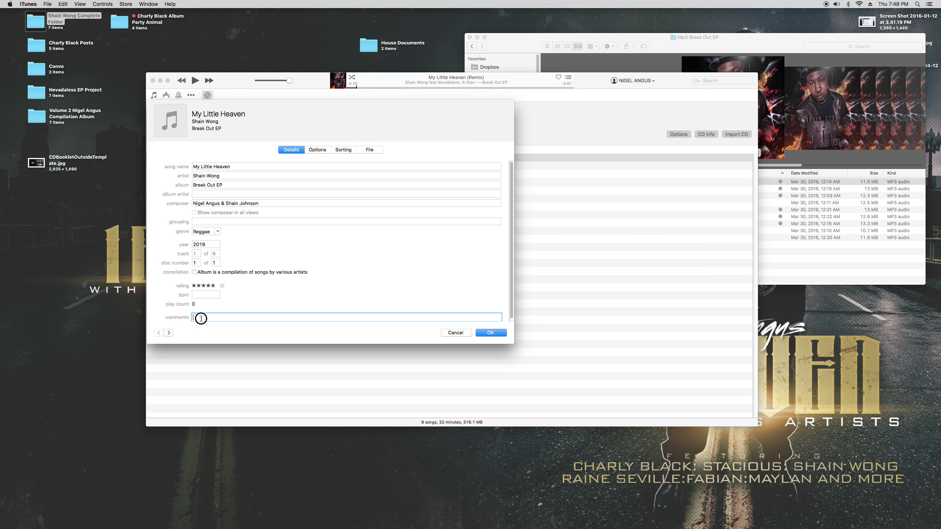
{"action": "type", "text": "p"}
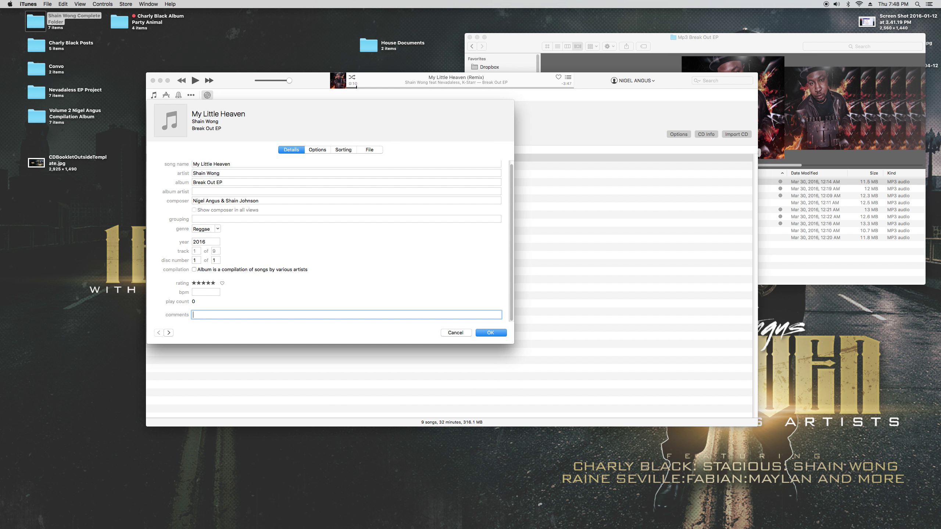
{"action": "type", "text": "p"}
{"action": "key", "text": "BackSpace"}
{"action": "type", "text": "Palm Tree Flow Records LLC"}
- Copy My Little Heaven's comment and paste it into the comments of tracks 2 to 9, Ready through Hold Yuh Man
{"action": "triple_click", "coordinate": [191, 315]}
{"action": "key", "text": "super+c"}
{"action": "left_click", "coordinate": [169, 333]}
{"action": "key", "text": "super+v"}
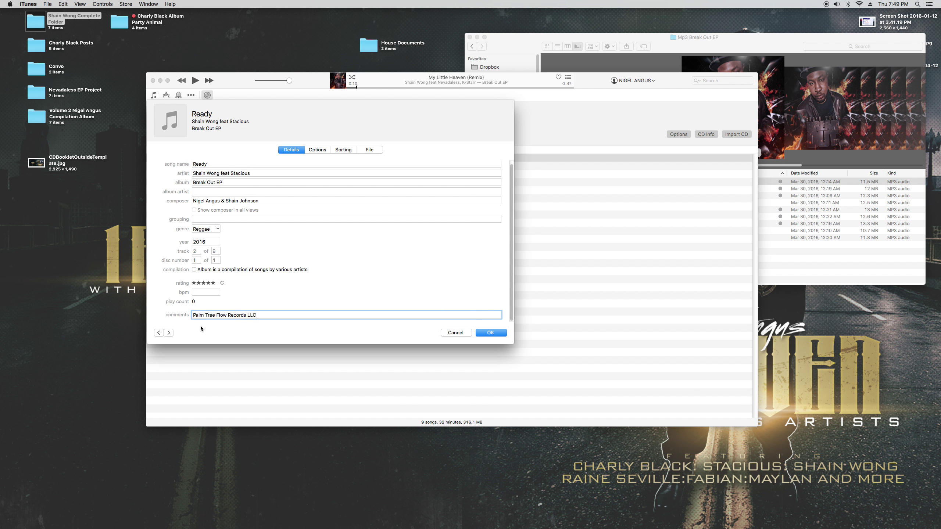
{"action": "left_click", "coordinate": [170, 334]}
{"action": "key", "text": "super+v"}
{"action": "left_click", "coordinate": [169, 334]}
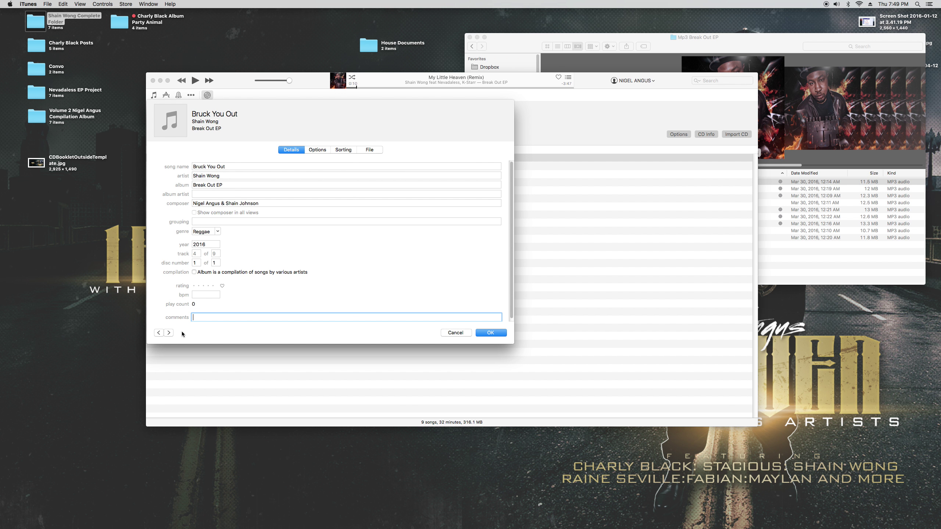
{"action": "key", "text": "super+v"}
{"action": "left_click", "coordinate": [169, 333]}
{"action": "key", "text": "super+v"}
{"action": "left_click", "coordinate": [169, 333]}
{"action": "key", "text": "super+v"}
{"action": "left_click", "coordinate": [170, 333]}
{"action": "key", "text": "super+v"}
{"action": "left_click", "coordinate": [170, 333]}
{"action": "key", "text": "super+v"}
{"action": "left_click", "coordinate": [171, 333]}
{"action": "key", "text": "super+v"}
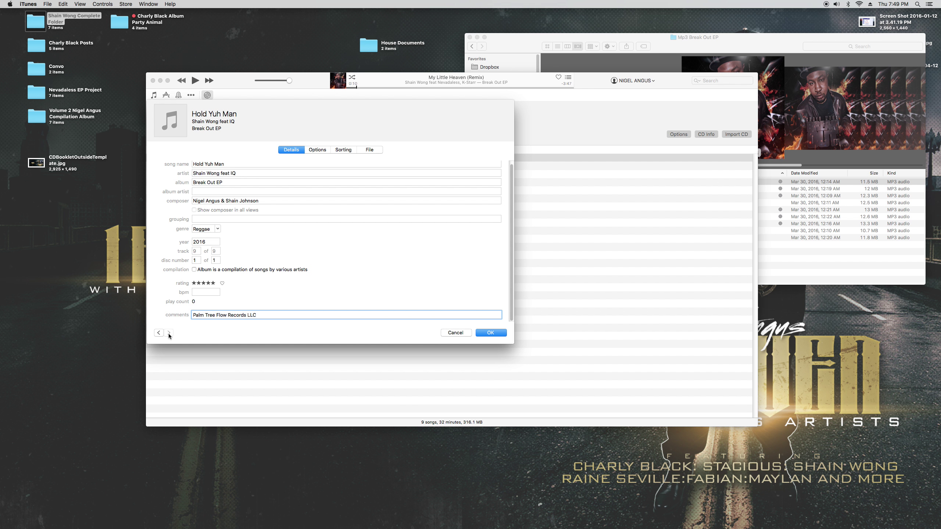
- Save the song info, then reopen My Little Heaven's info and check the ratings and comments of the tracks through Crazy Love
{"action": "left_click", "coordinate": [490, 333]}
{"action": "right_click", "coordinate": [232, 159]}
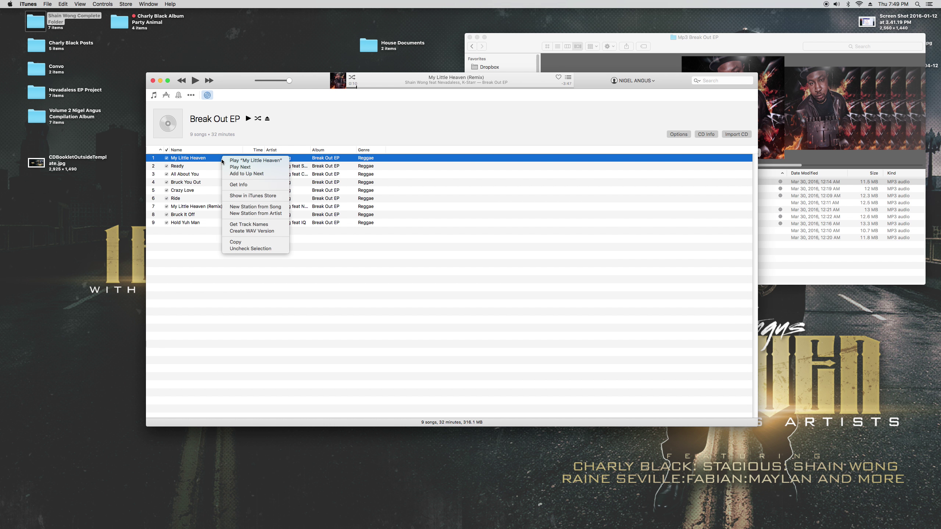
{"action": "left_click", "coordinate": [241, 185]}
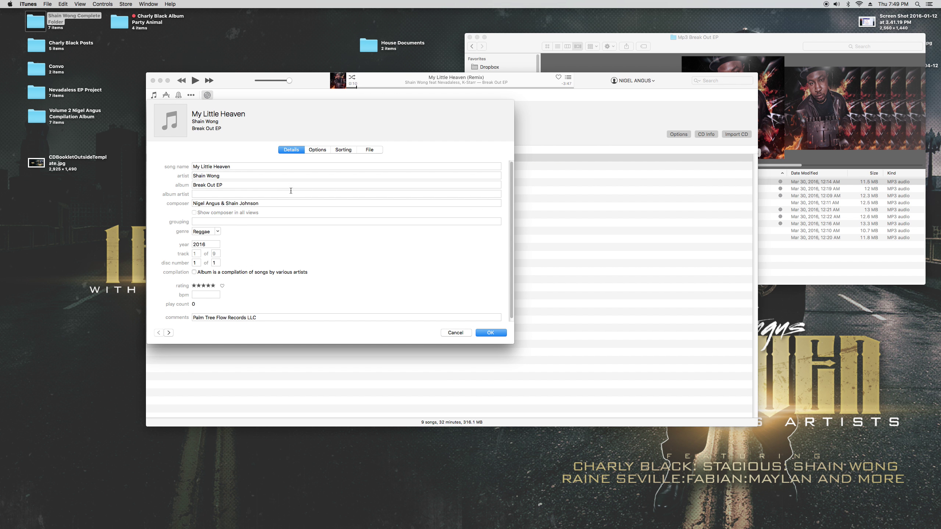
{"action": "left_click", "coordinate": [170, 333]}
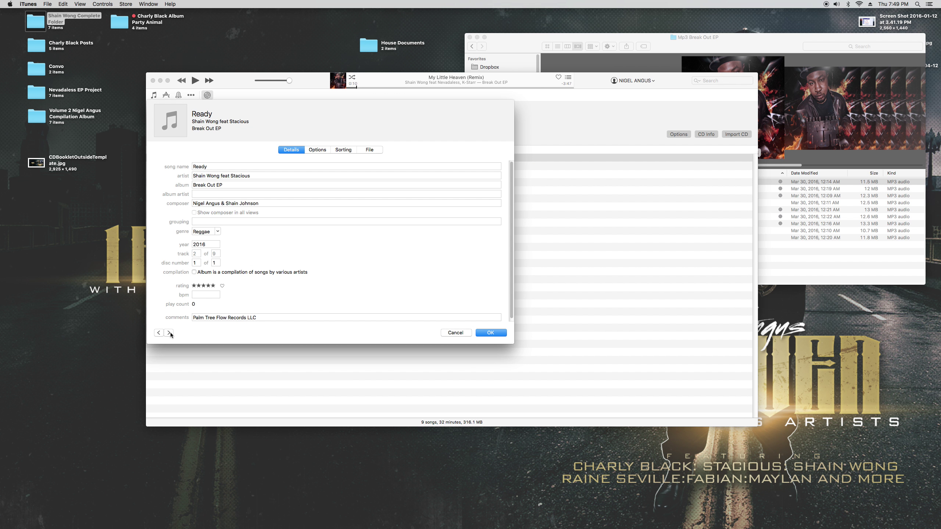
{"action": "left_click", "coordinate": [170, 333]}
{"action": "left_click", "coordinate": [170, 333]}
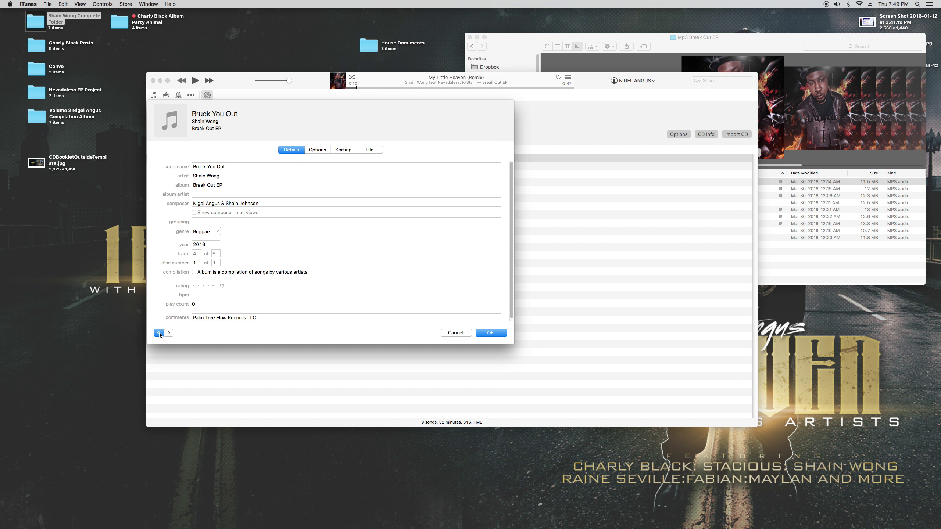
{"action": "left_click", "coordinate": [159, 333]}
{"action": "left_click", "coordinate": [169, 332]}
{"action": "left_click", "coordinate": [169, 333]}
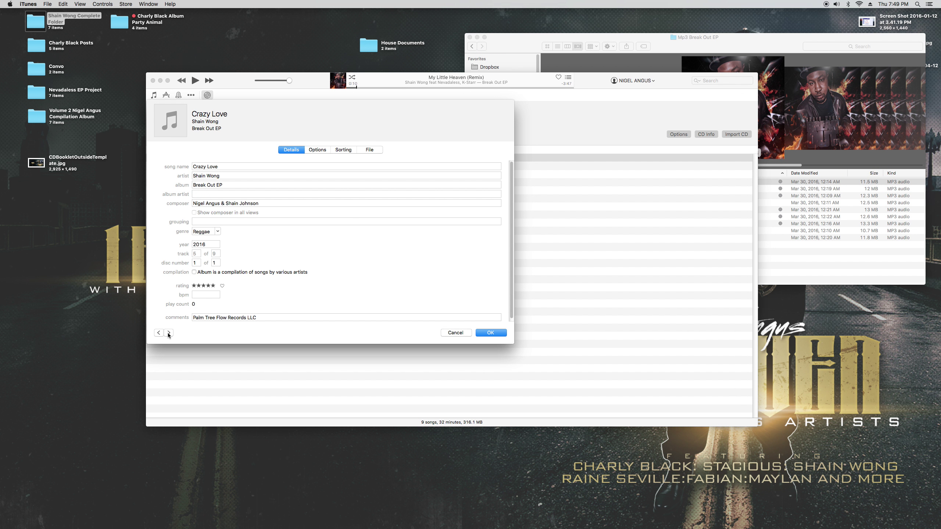
- Rate Ride, My Little Heaven (Remix) and Bruck It Off five stars, then save the song info
{"action": "left_click", "coordinate": [169, 333]}
{"action": "left_click", "coordinate": [213, 285]}
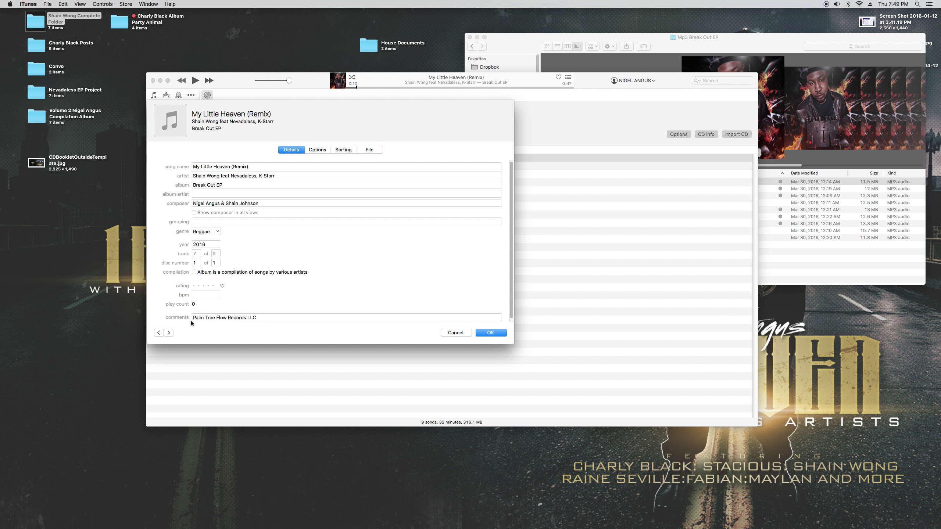
{"action": "left_click", "coordinate": [214, 286]}
{"action": "left_click", "coordinate": [169, 333]}
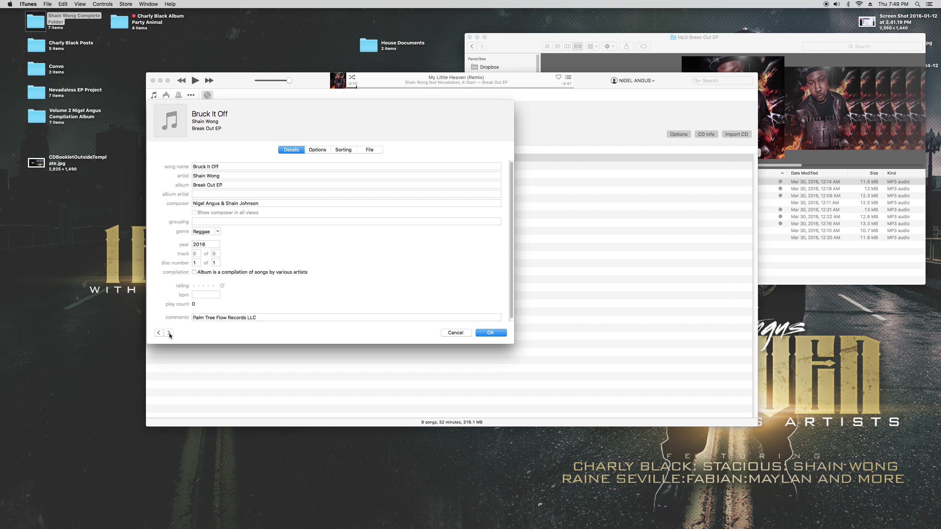
{"action": "left_click", "coordinate": [214, 286]}
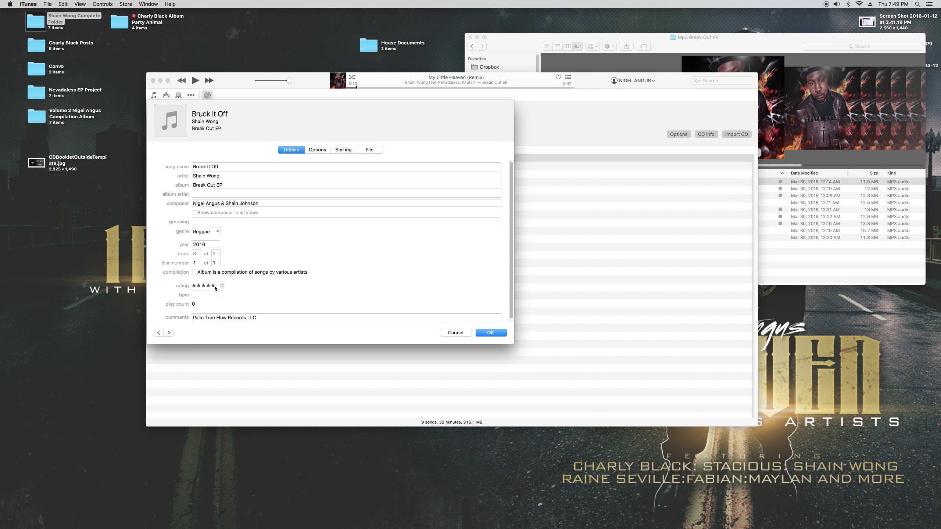
{"action": "left_click", "coordinate": [169, 333]}
{"action": "left_click", "coordinate": [489, 332]}
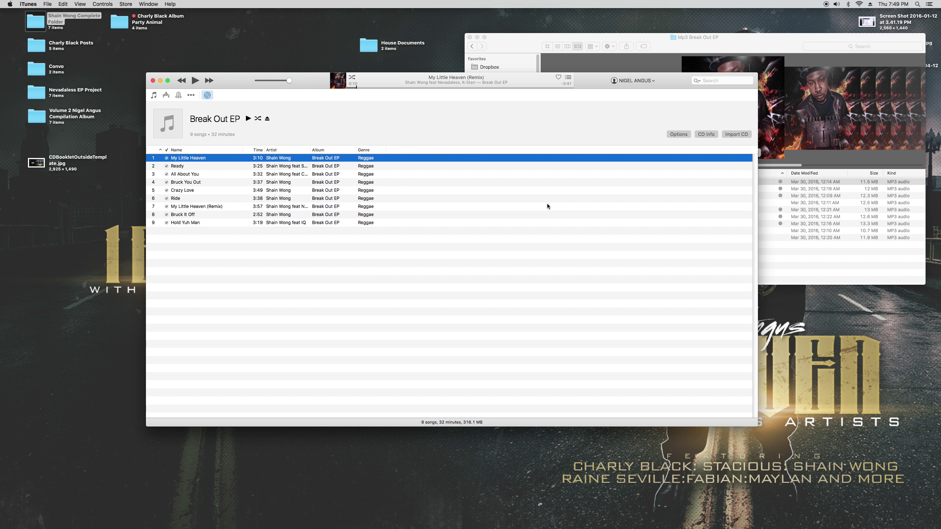
- Review the CD info without changing it and view the available CD options
{"action": "left_click", "coordinate": [709, 133]}
{"action": "left_click", "coordinate": [456, 333]}
{"action": "left_click", "coordinate": [679, 134]}
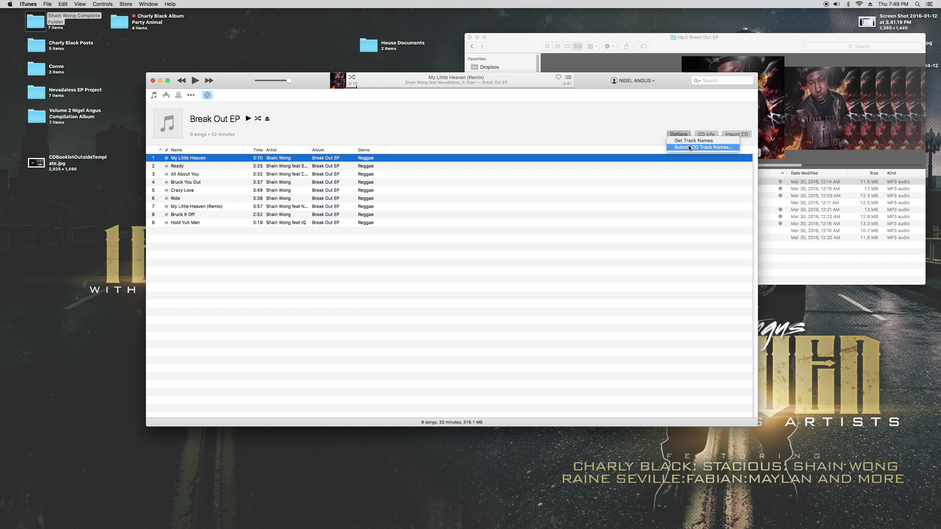
- Rename the album title above the track list as Shain Wong Break Out EP
{"action": "left_click", "coordinate": [229, 119]}
{"action": "left_click", "coordinate": [229, 118]}
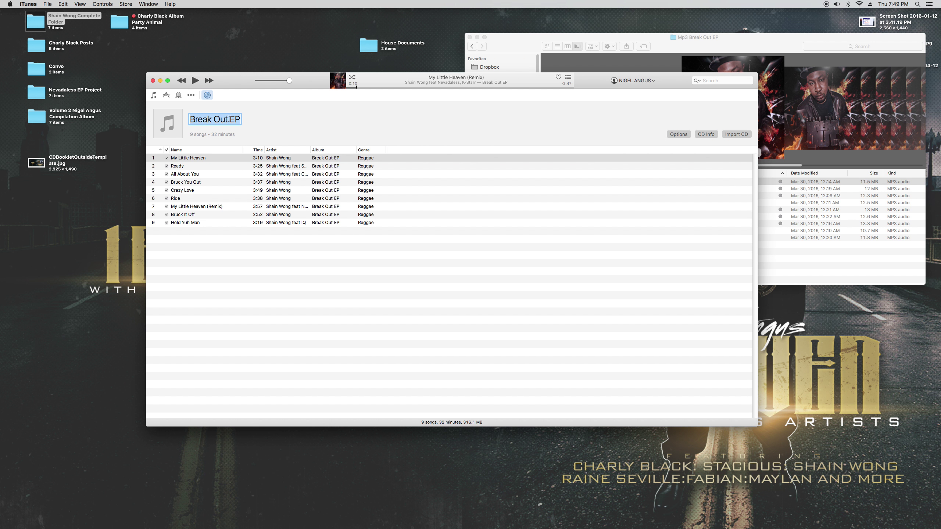
{"action": "left_click", "coordinate": [191, 119]}
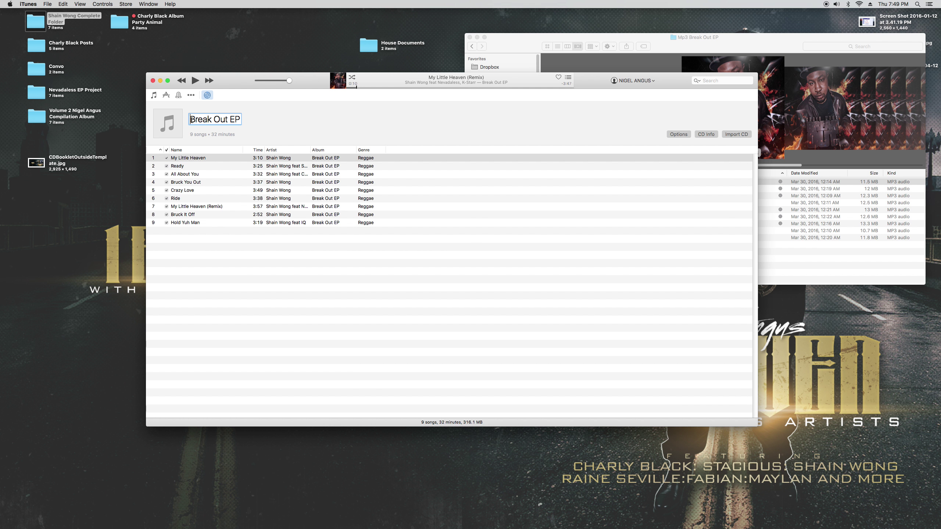
{"action": "type", "text": "sHAIN"}
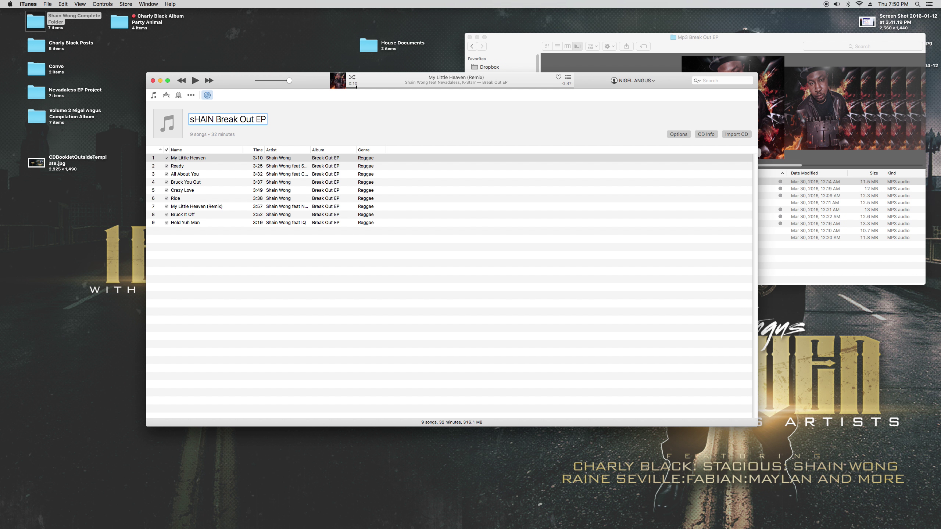
{"action": "key", "text": "BackSpace"}
{"action": "key", "text": "BackSpace"}
{"action": "key", "text": "BackSpace"}
{"action": "key", "text": "BackSpace"}
{"action": "key", "text": "BackSpace"}
{"action": "type", "text": "Sh"}
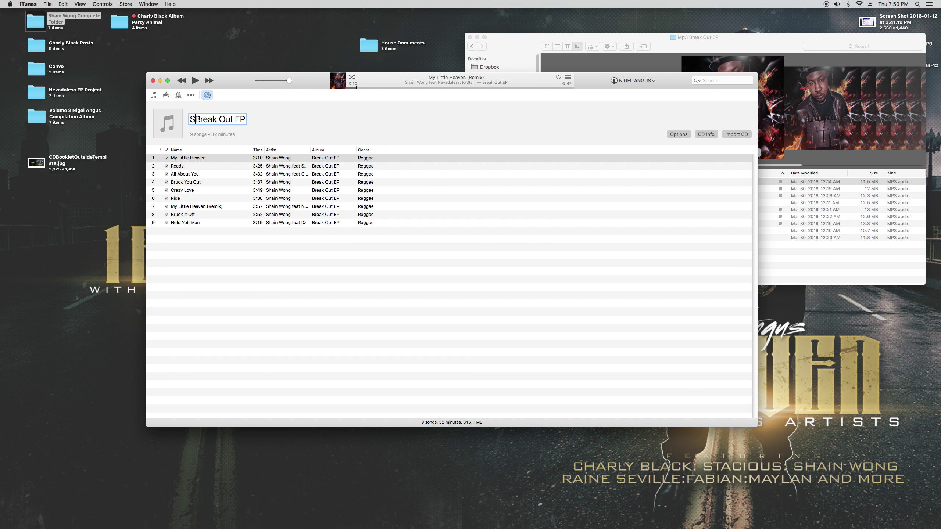
{"action": "type", "text": "a"}
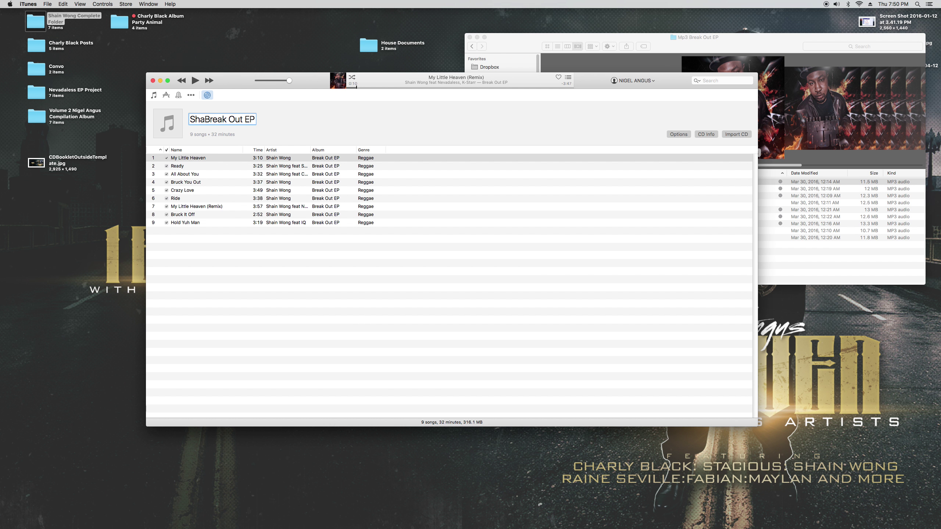
{"action": "type", "text": "in Wong"}
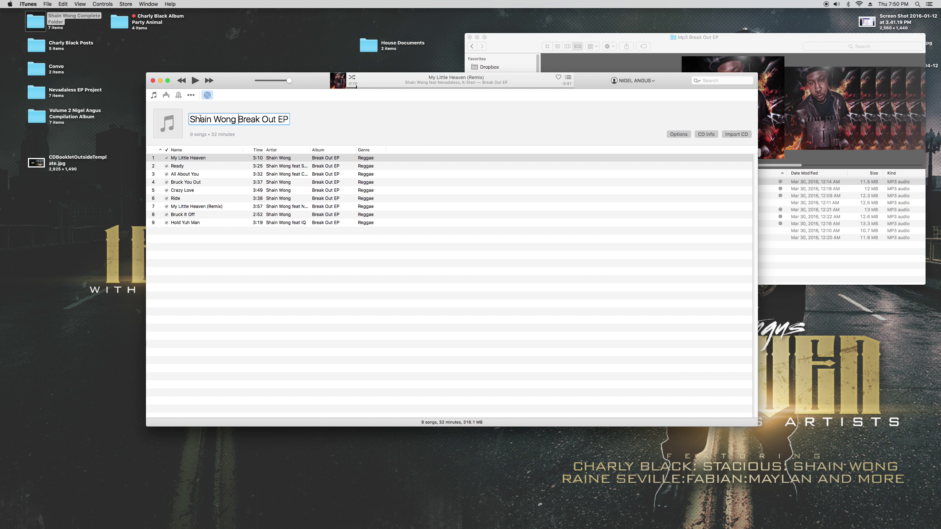
{"action": "key", "text": "super+Right"}
{"action": "key", "text": "shift+alt+Left"}
{"action": "key", "text": "Return"}
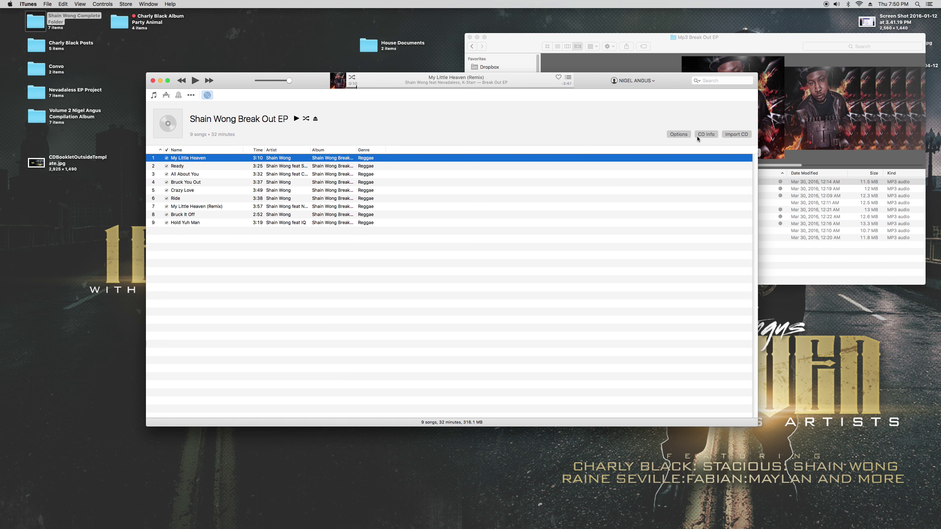
- Remove the artist name from the album title in the CD info, leaving Break Out EP, and save it
{"action": "left_click", "coordinate": [703, 136]}
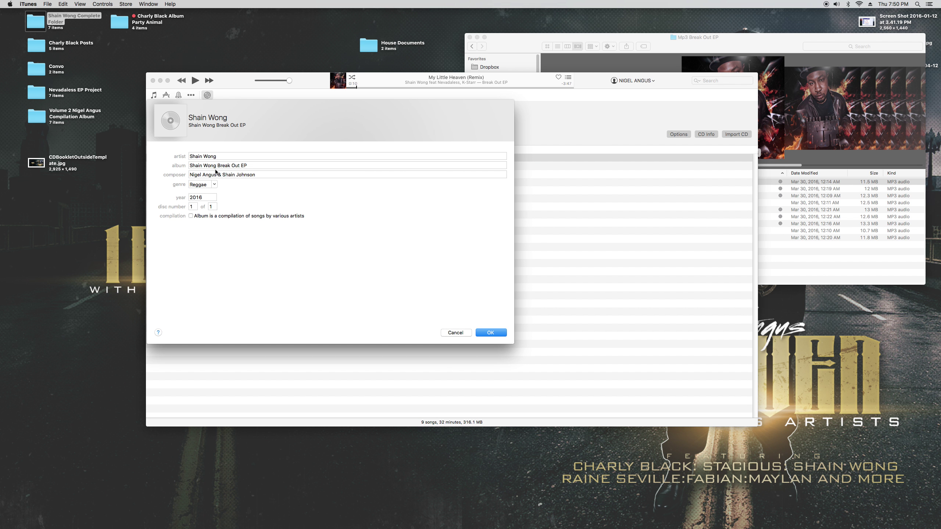
{"action": "left_click_drag", "start_coordinate": [218, 165], "coordinate": [187, 167]}
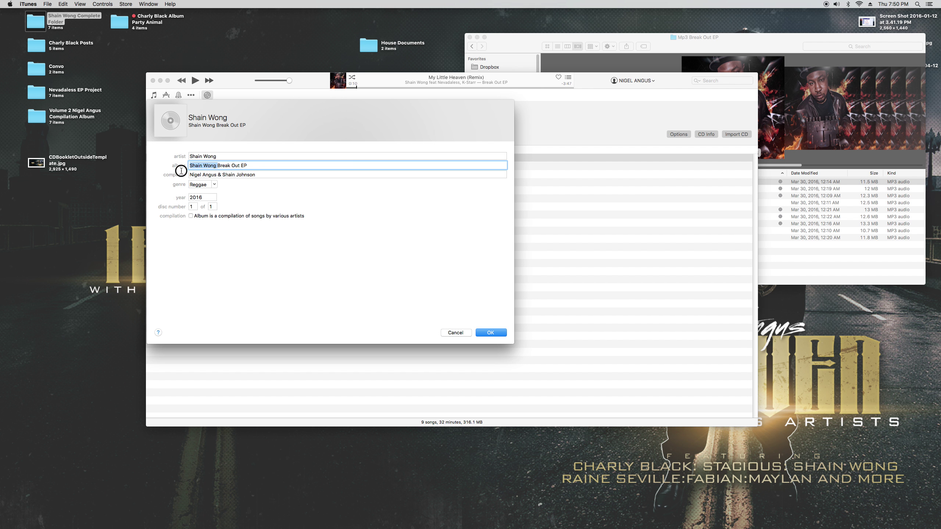
{"action": "key", "text": "BackSpace"}
{"action": "left_click", "coordinate": [487, 335]}
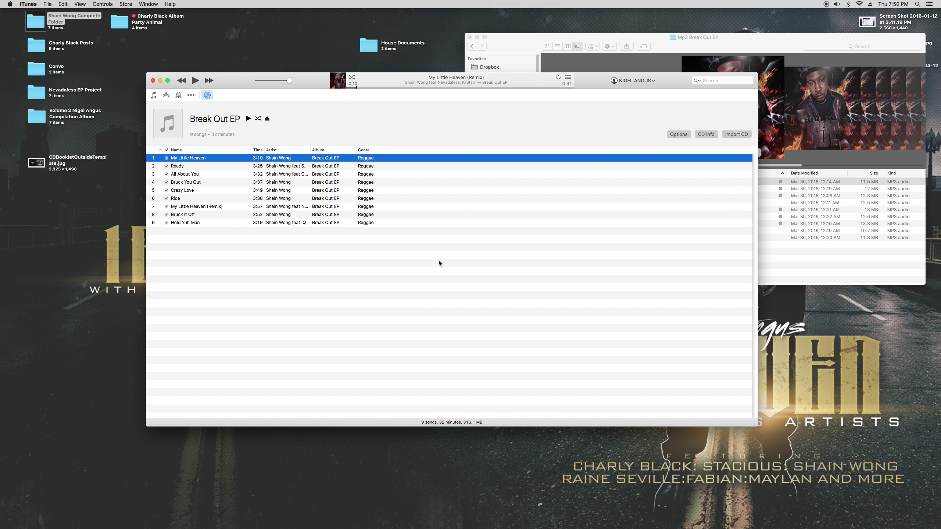
- Try to submit the CD track names online, accepting the Break Out EP album details
{"action": "left_click", "coordinate": [678, 134]}
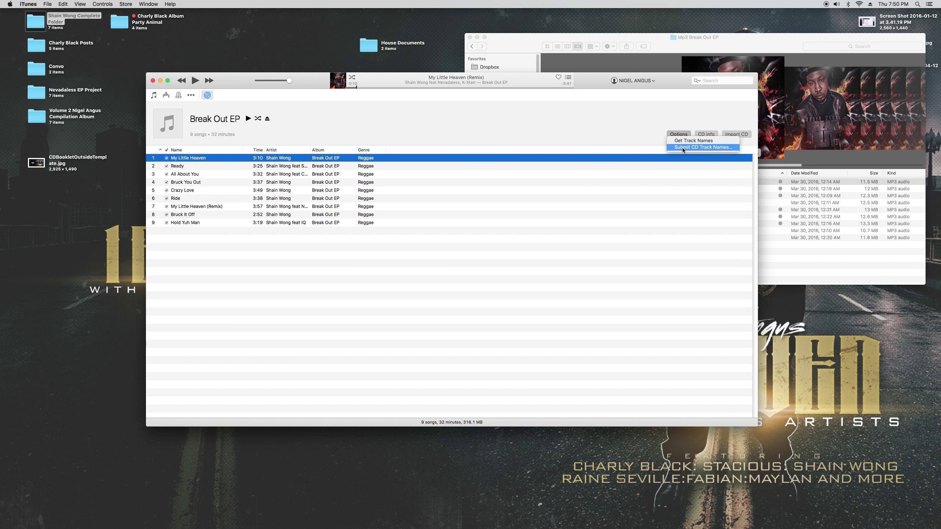
{"action": "left_click", "coordinate": [683, 147]}
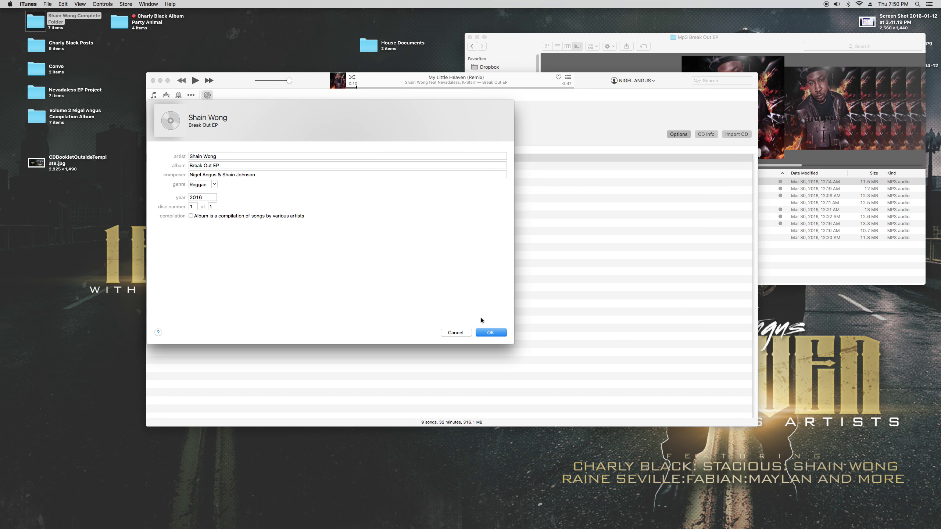
{"action": "left_click", "coordinate": [489, 333]}
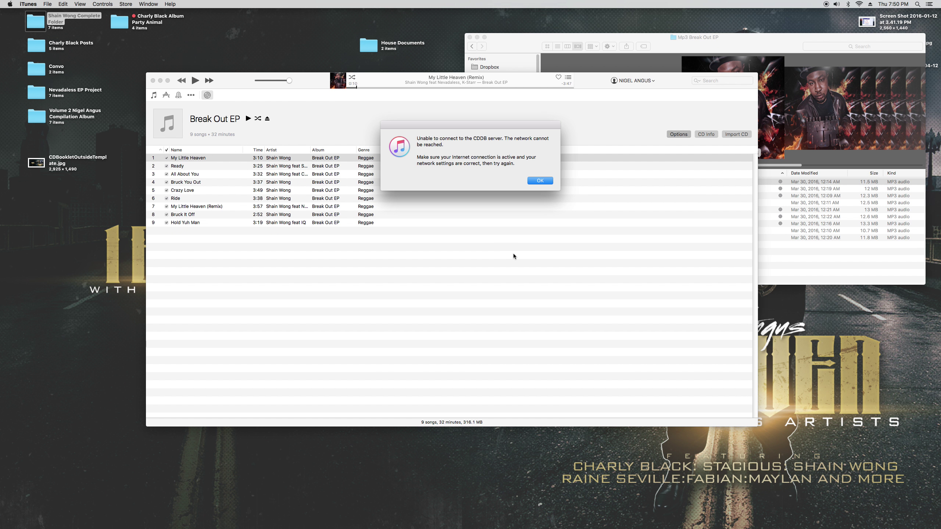
{"action": "left_click", "coordinate": [538, 182]}
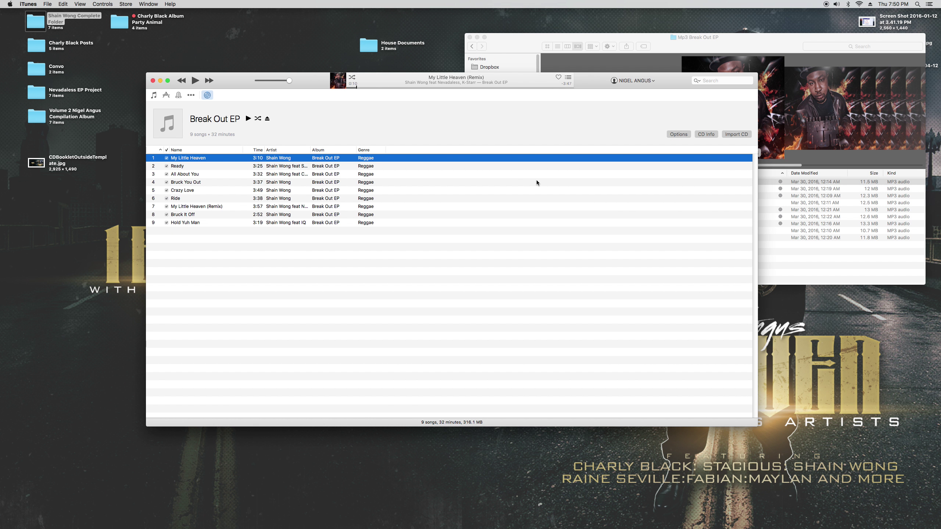
- Move the iTunes window lower, close the Mp3 Break Out EP folder window in Finder and check the Wi-Fi connection
{"action": "left_click_drag", "start_coordinate": [557, 73], "coordinate": [541, 149]}
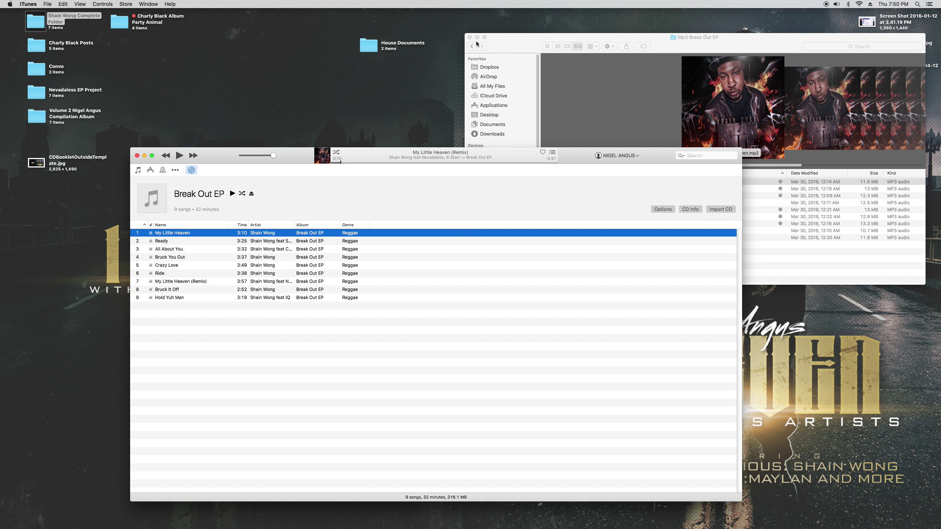
{"action": "left_click_drag", "start_coordinate": [511, 39], "coordinate": [448, 35]}
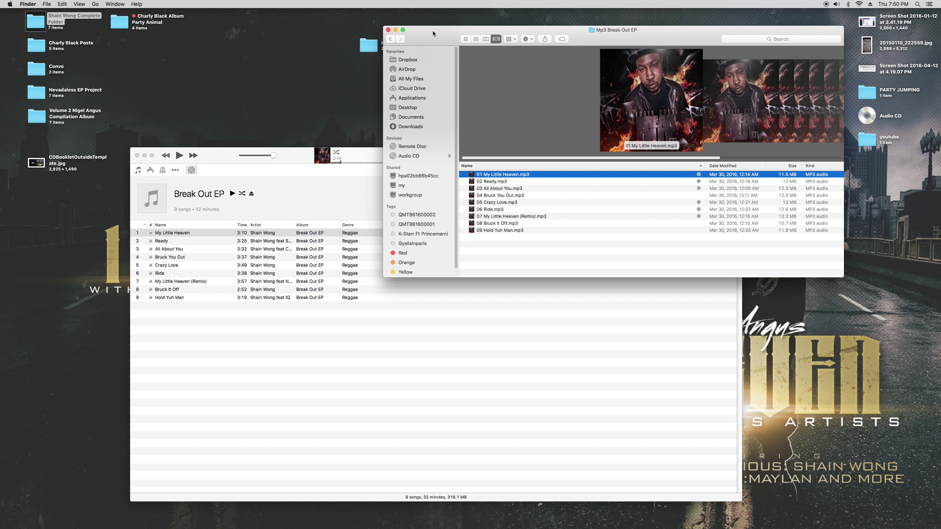
{"action": "left_click", "coordinate": [388, 30]}
{"action": "left_click", "coordinate": [859, 5]}
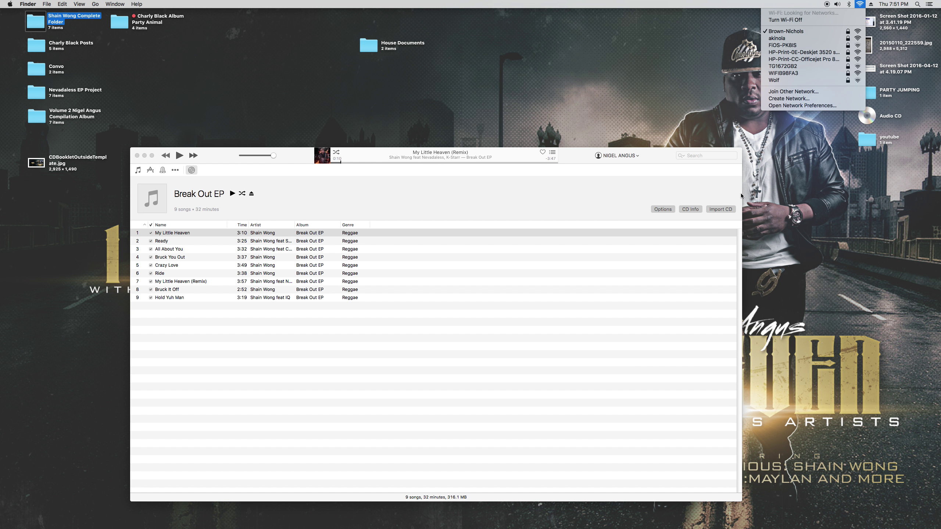
- Return to iTunes and retry submitting the CD track names with the same album details
{"action": "left_click", "coordinate": [671, 211]}
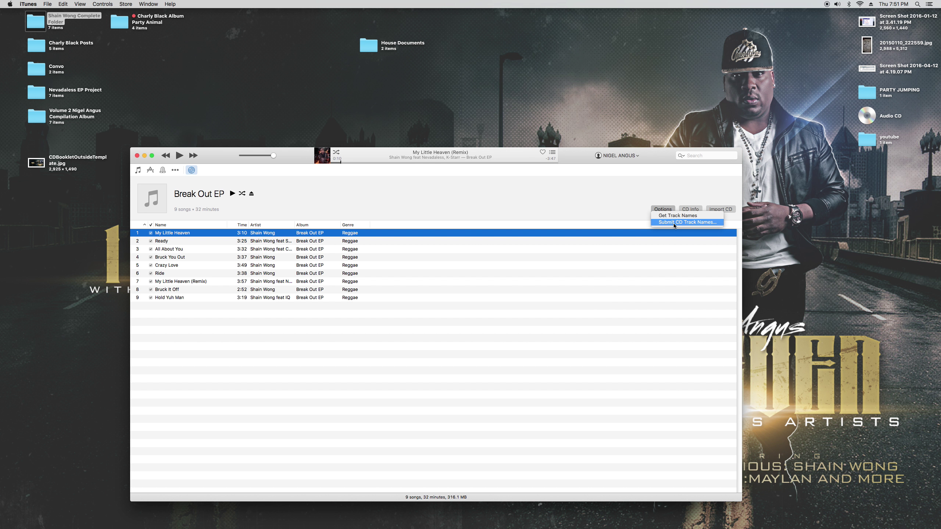
{"action": "left_click", "coordinate": [675, 223]}
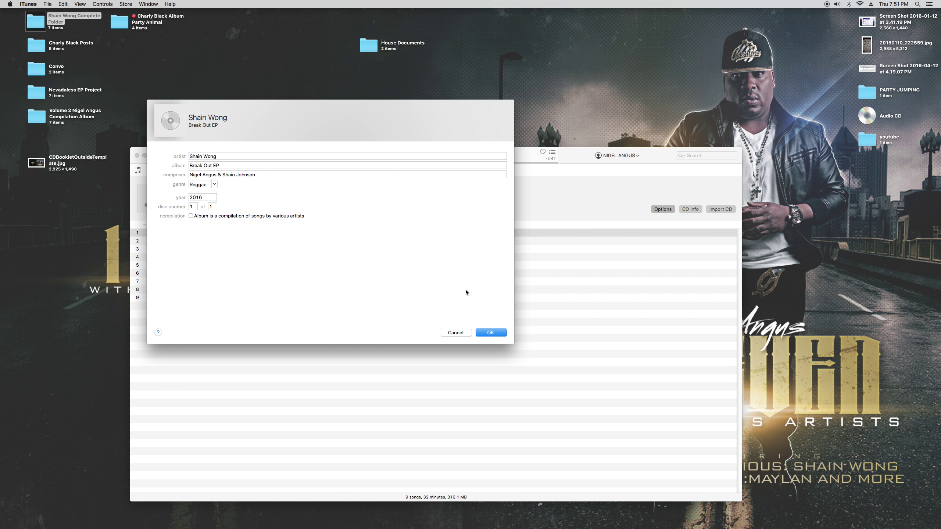
{"action": "left_click", "coordinate": [490, 333]}
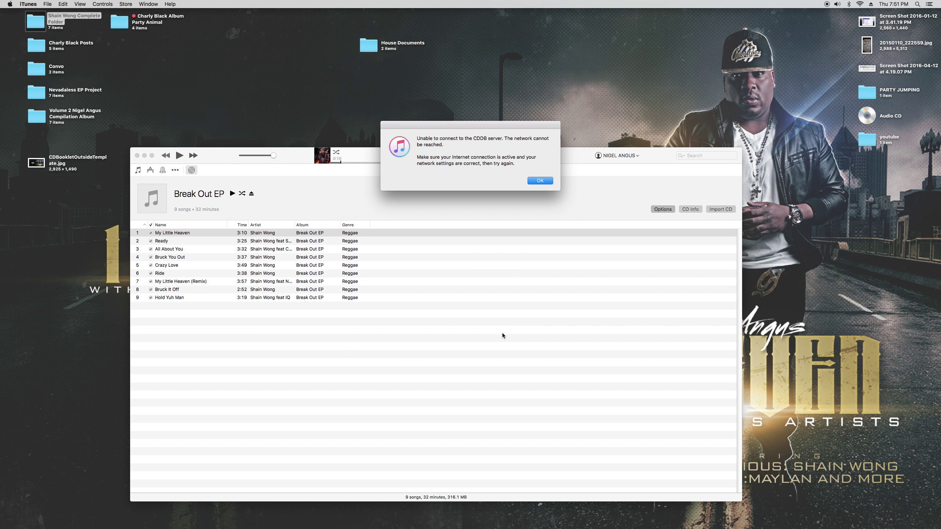
{"action": "left_click", "coordinate": [539, 181]}
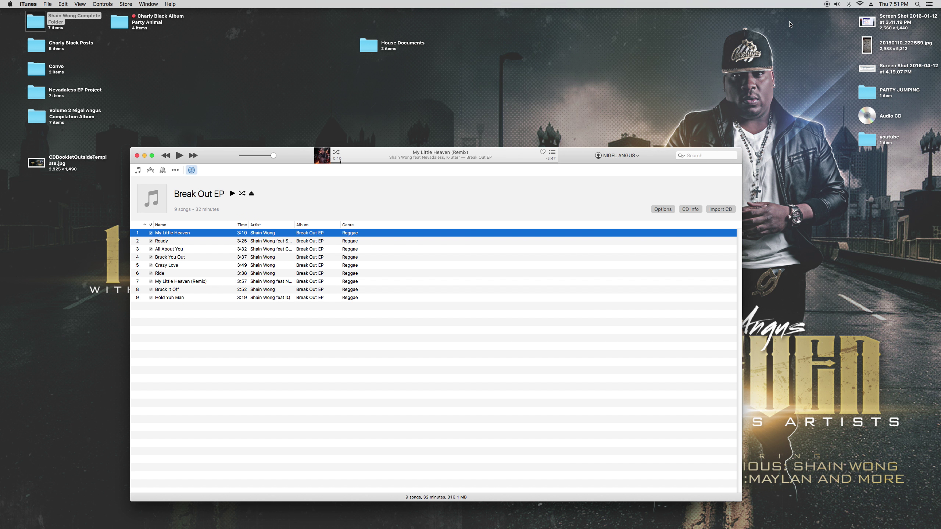